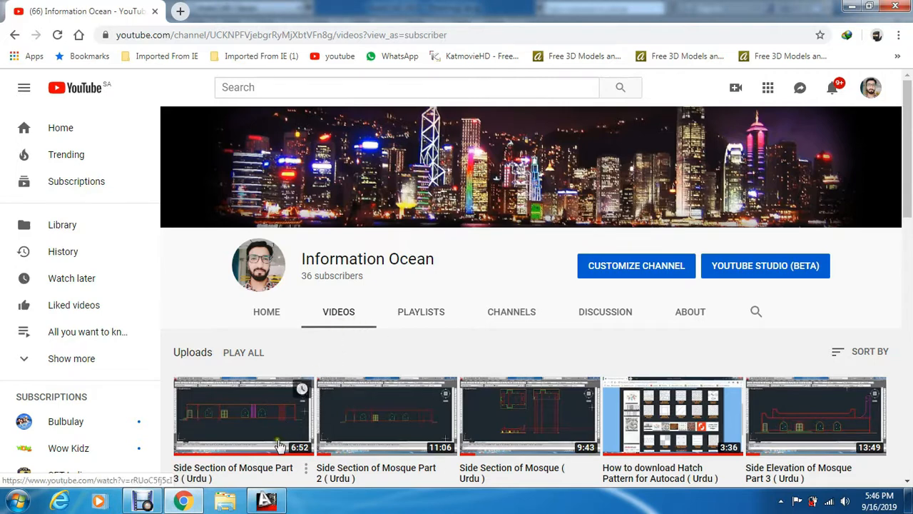
Switch to AutoCAD and break the upper orange paving line just beside the kerb, below the entrance steps.
{"action": "left_click", "coordinate": [266, 499]}
{"action": "scroll", "coordinate": [76, 306], "scroll_direction": "up", "scroll_amount": 10}
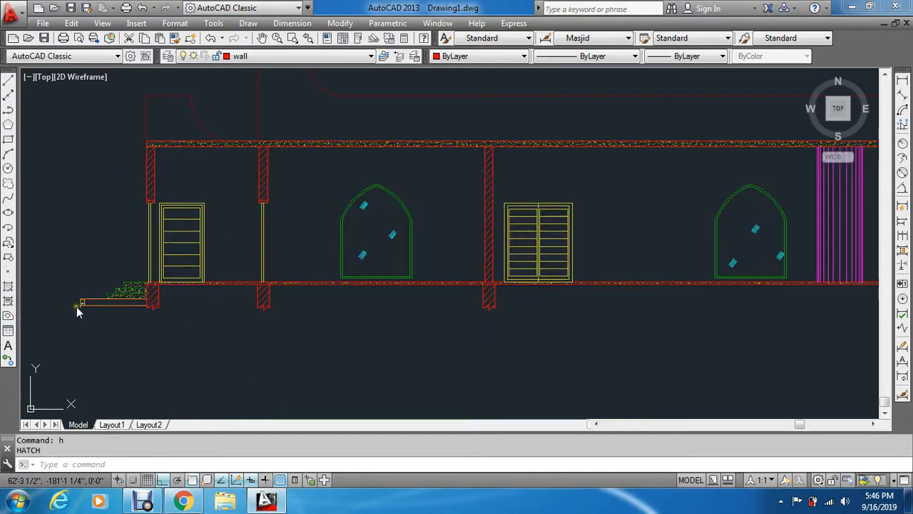
{"action": "key", "text": "Escape"}
{"action": "key", "text": "Escape"}
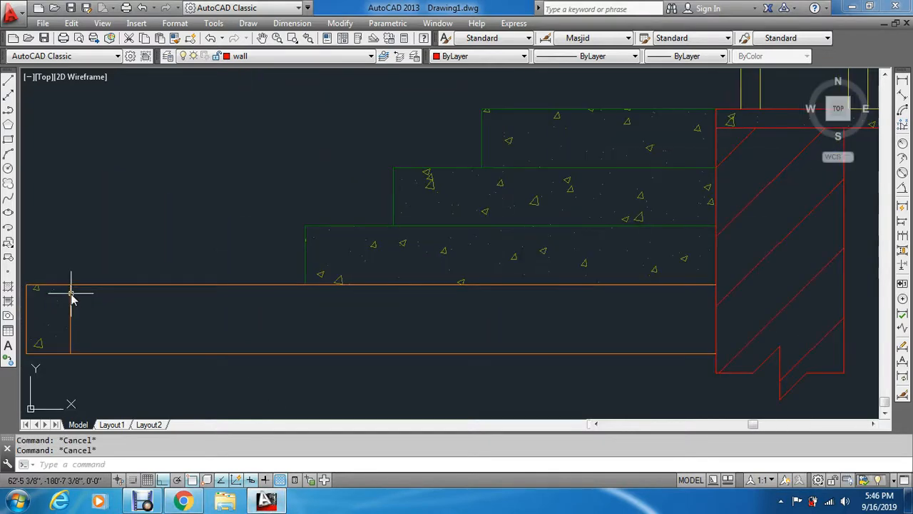
{"action": "type", "text": "br"}
{"action": "key", "text": "Return"}
{"action": "scroll", "coordinate": [72, 289], "scroll_direction": "up", "scroll_amount": 3}
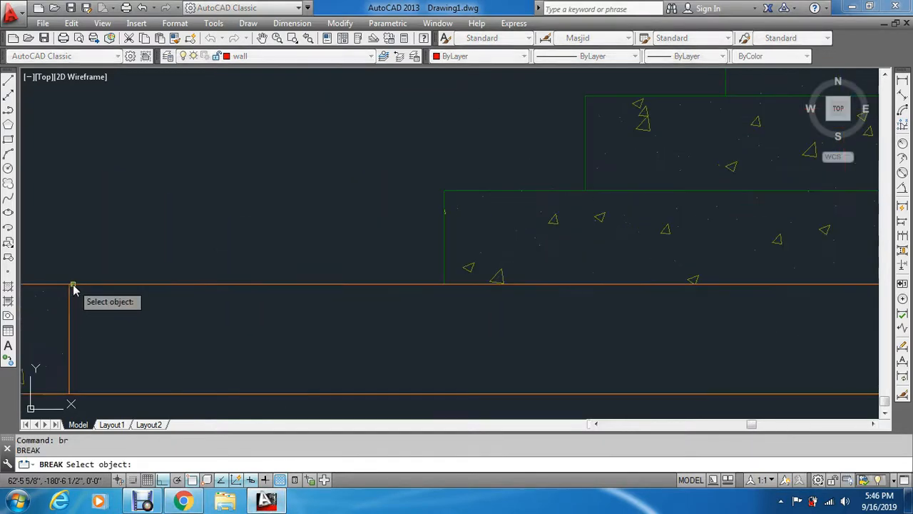
{"action": "left_click", "coordinate": [73, 284]}
{"action": "key", "text": "Escape"}
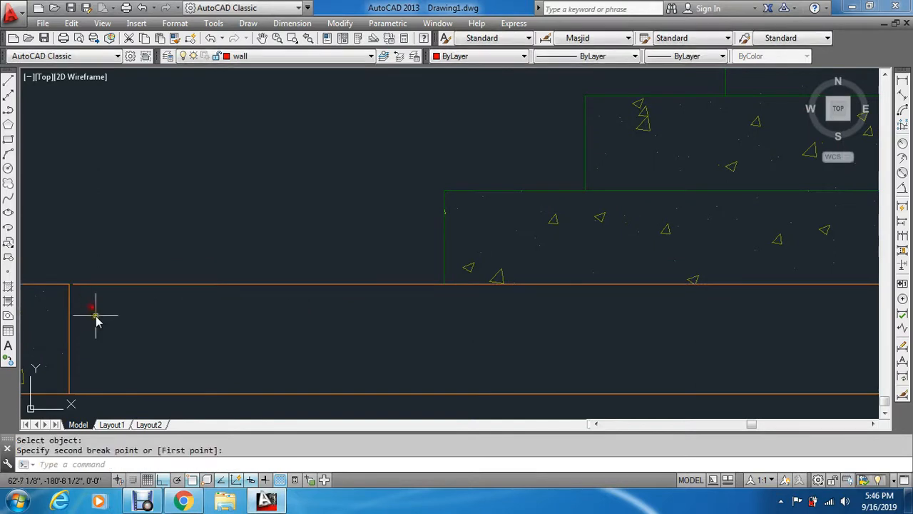
{"action": "key", "text": "Escape"}
{"action": "key", "text": "Escape"}
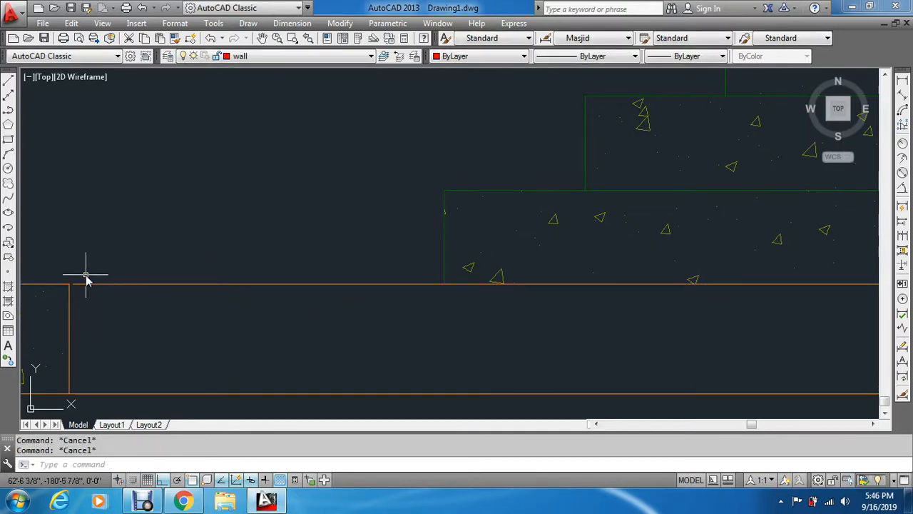
Extend the broken upper paving line below the steps back to the kerb's vertical edge.
{"action": "type", "text": "ex"}
{"action": "key", "text": "Return"}
{"action": "key", "text": "Return"}
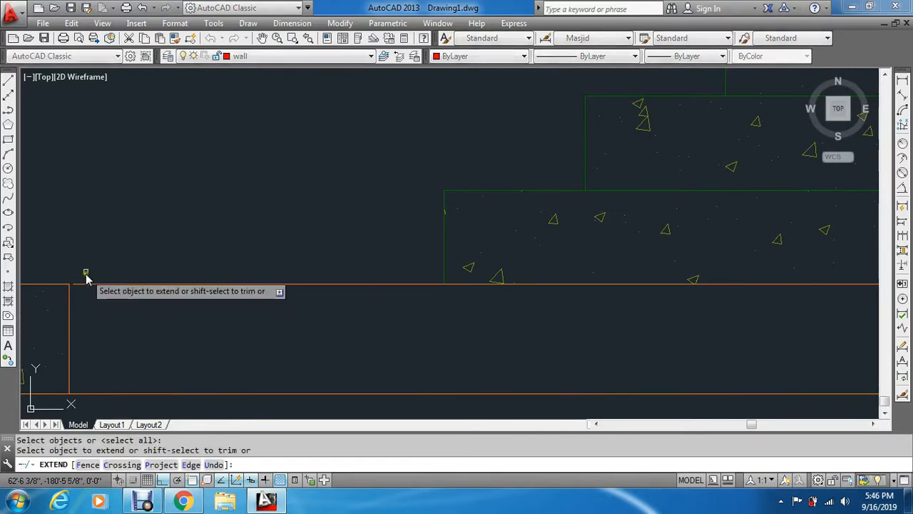
{"action": "left_click", "coordinate": [112, 260]}
{"action": "left_click", "coordinate": [85, 295]}
{"action": "scroll", "coordinate": [89, 285], "scroll_direction": "down", "scroll_amount": 5}
{"action": "scroll", "coordinate": [89, 286], "scroll_direction": "down", "scroll_amount": 5}
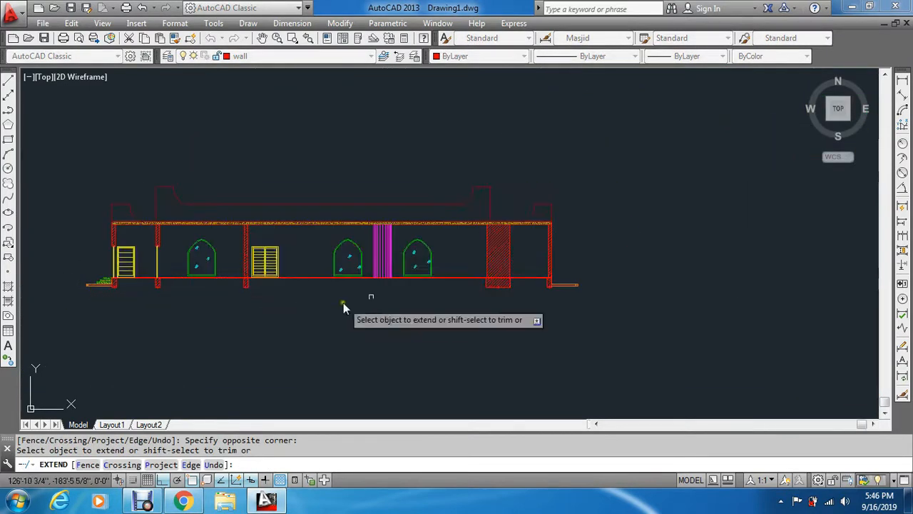
{"action": "scroll", "coordinate": [597, 298], "scroll_direction": "up", "scroll_amount": 3}
{"action": "scroll", "coordinate": [673, 295], "scroll_direction": "up", "scroll_amount": 4}
{"action": "key", "text": "Escape"}
{"action": "key", "text": "Escape"}
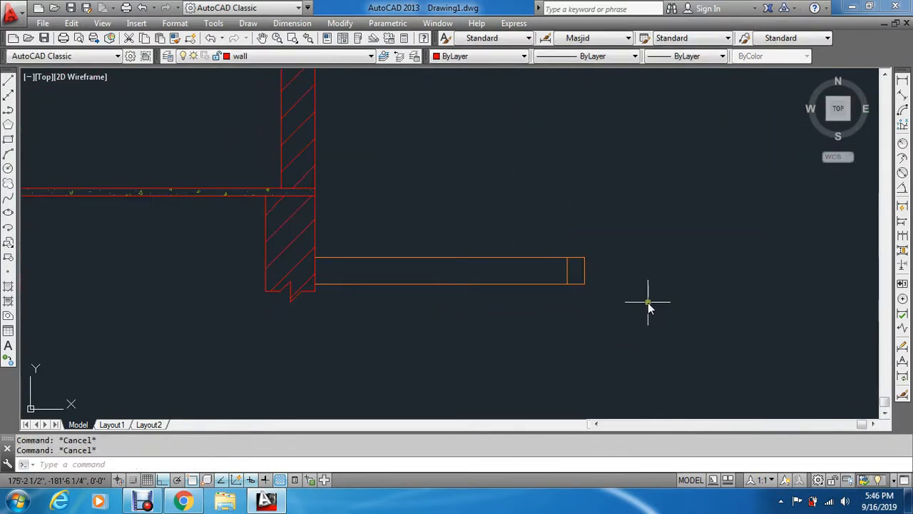
Break the upper paving line at the kerb on the opposite end of the building.
{"action": "type", "text": "br"}
{"action": "key", "text": "Return"}
{"action": "scroll", "coordinate": [585, 270], "scroll_direction": "up", "scroll_amount": 8}
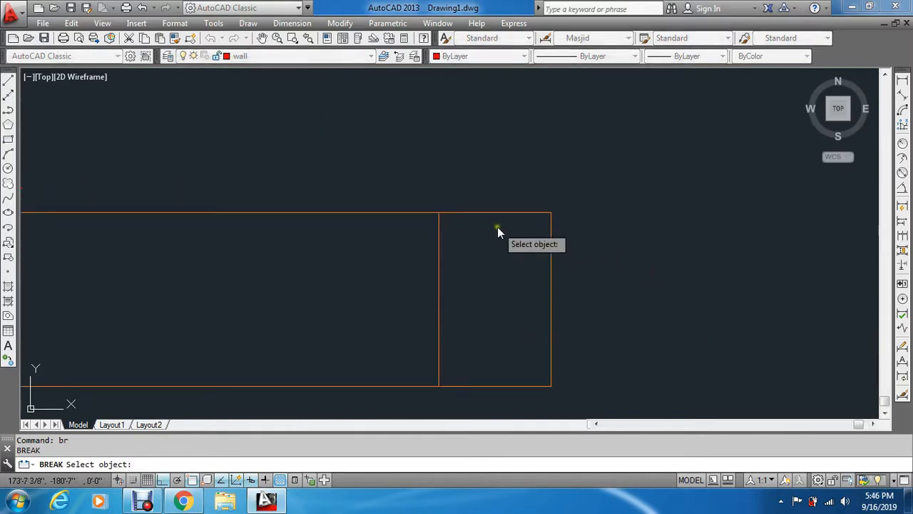
{"action": "left_click", "coordinate": [431, 214]}
{"action": "left_click", "coordinate": [438, 212]}
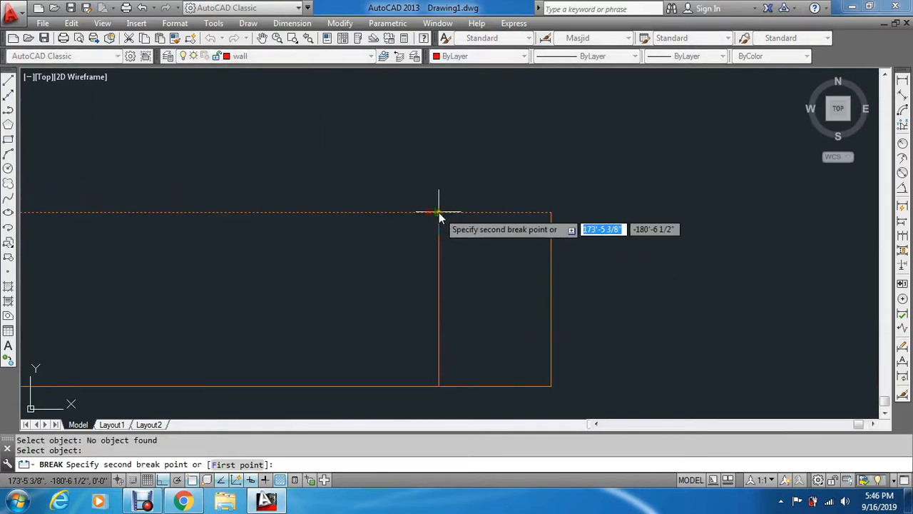
{"action": "key", "text": "Escape"}
{"action": "key", "text": "Escape"}
Extend the paving line beside the rear wall back to the kerb's inner edge.
{"action": "type", "text": "ex"}
{"action": "key", "text": "Return"}
{"action": "key", "text": "Return"}
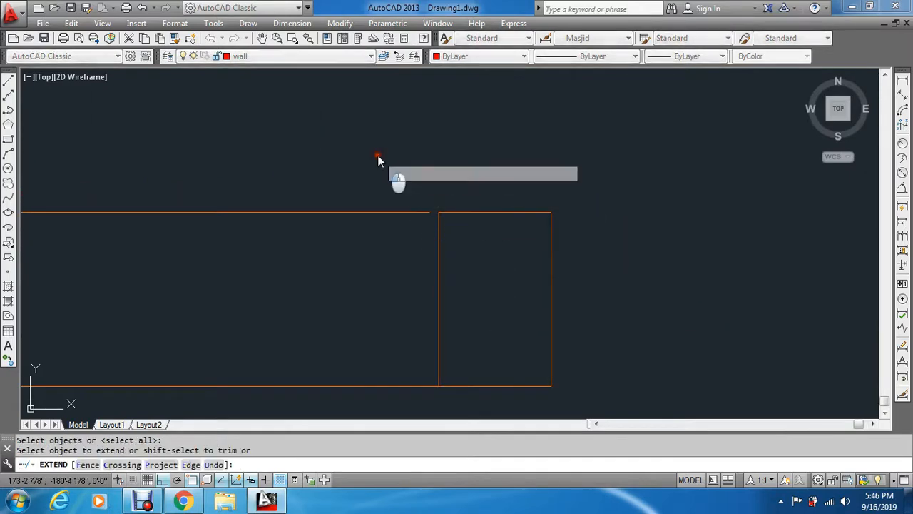
{"action": "left_click_drag", "start_coordinate": [378, 154], "coordinate": [310, 271]}
{"action": "key", "text": "Escape"}
Offset the upper paving line beside the rear wall 3 inches downward.
{"action": "scroll", "coordinate": [321, 146], "scroll_direction": "down", "scroll_amount": 7}
{"action": "scroll", "coordinate": [273, 149], "scroll_direction": "up", "scroll_amount": 4}
{"action": "scroll", "coordinate": [392, 191], "scroll_direction": "up", "scroll_amount": 2}
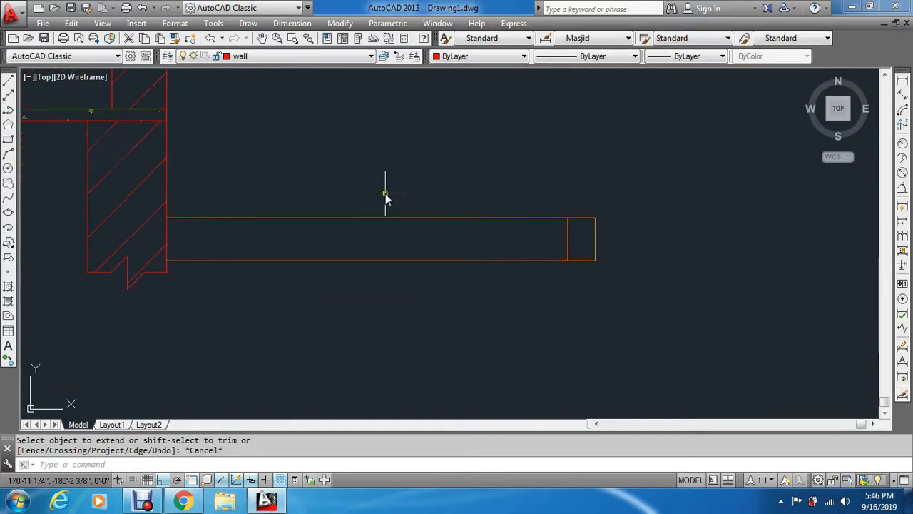
{"action": "key", "text": "Escape"}
{"action": "type", "text": "o"}
{"action": "key", "text": "Return"}
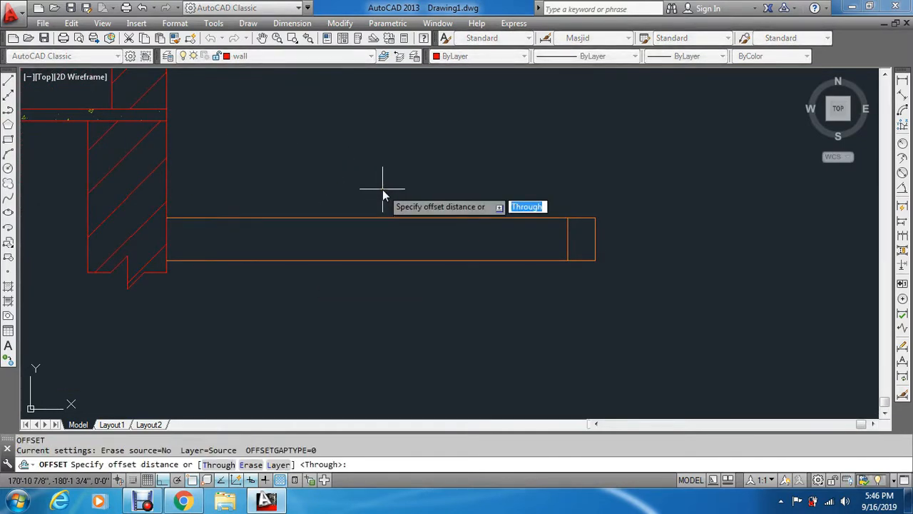
{"action": "type", "text": "3"}
{"action": "key", "text": "Return"}
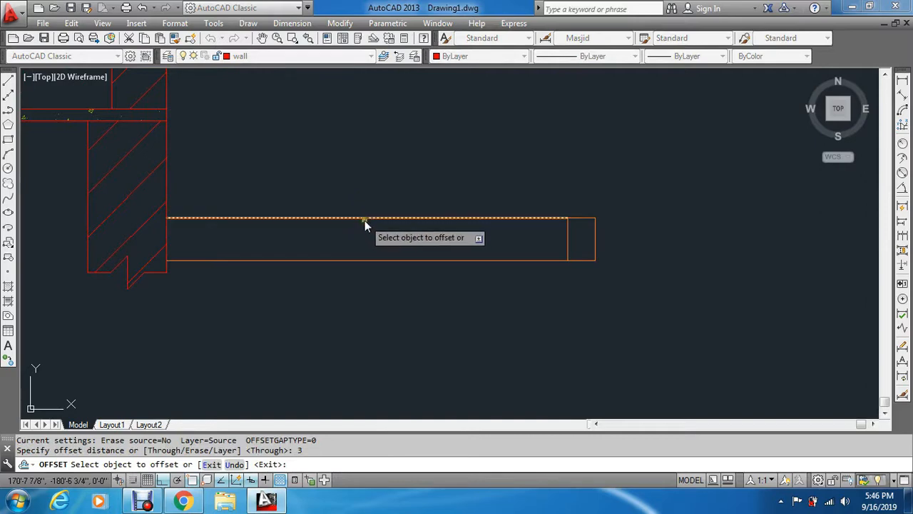
{"action": "left_click", "coordinate": [363, 219]}
{"action": "left_click", "coordinate": [367, 257]}
Offset the upper paving line below the entrance steps downward by the same 3-inch distance.
{"action": "scroll", "coordinate": [366, 191], "scroll_direction": "down", "scroll_amount": 6}
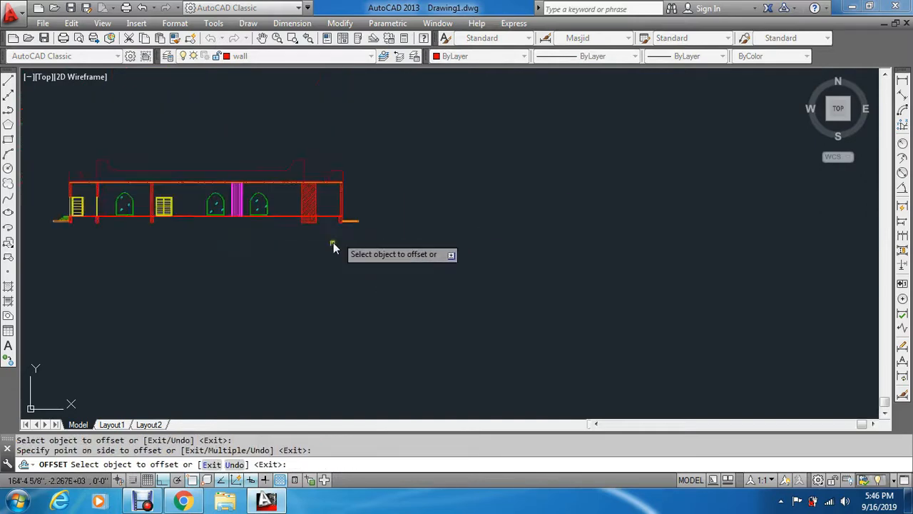
{"action": "scroll", "coordinate": [376, 235], "scroll_direction": "up", "scroll_amount": 8}
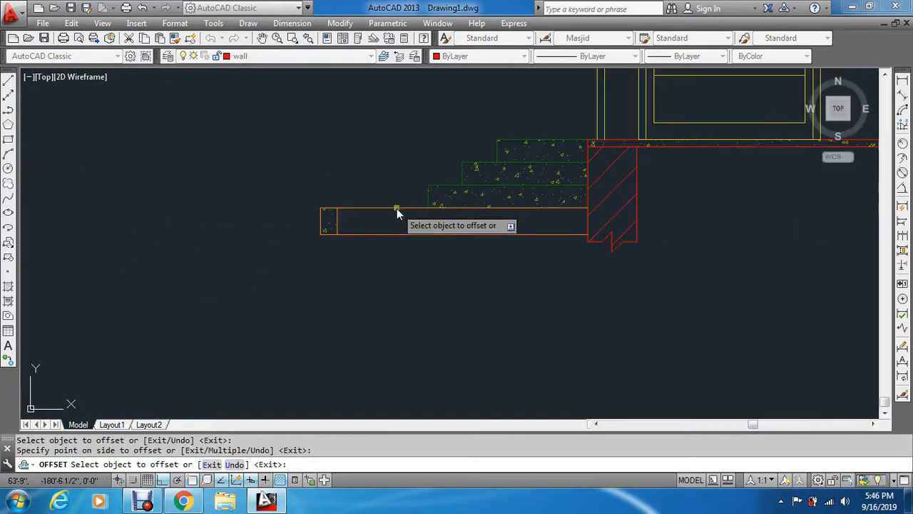
{"action": "left_click", "coordinate": [397, 208]}
{"action": "left_click", "coordinate": [395, 231]}
{"action": "key", "text": "Escape"}
{"action": "key", "text": "Escape"}
{"action": "key", "text": "Escape"}
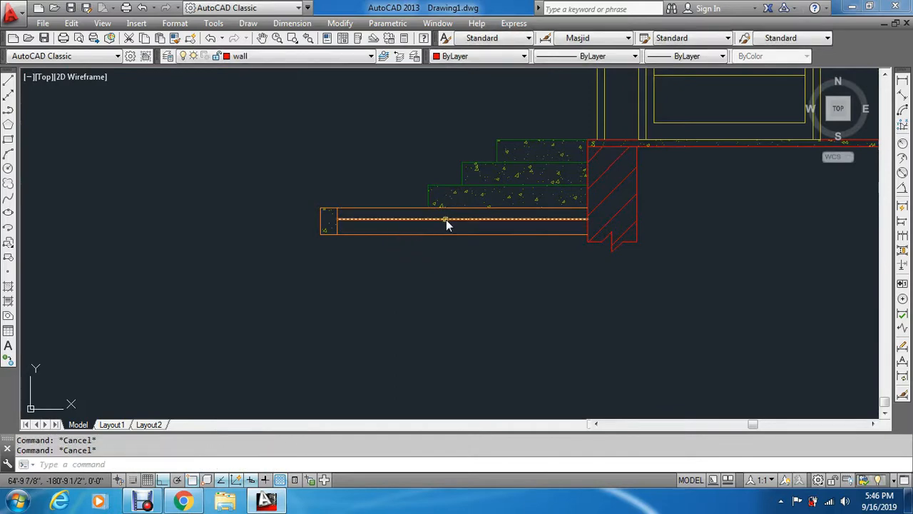
Make interlock the current layer and preview an ANSI31 hatch at scale 35 in the upper paving strip below the entrance steps.
{"action": "left_click", "coordinate": [328, 57]}
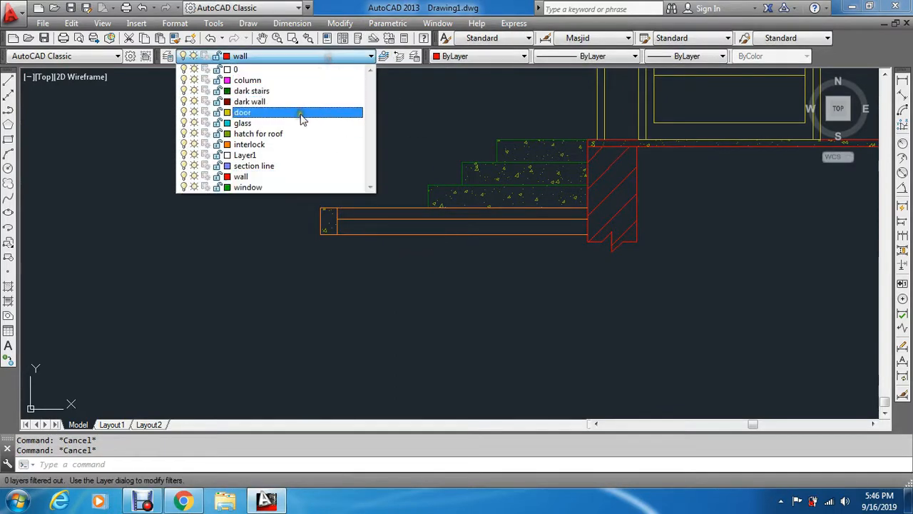
{"action": "left_click", "coordinate": [263, 145]}
{"action": "type", "text": "h"}
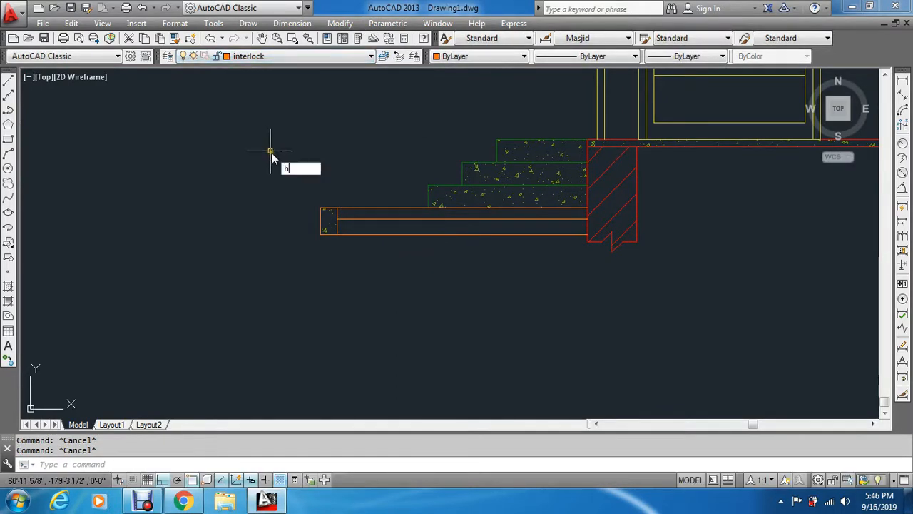
{"action": "key", "text": "Return"}
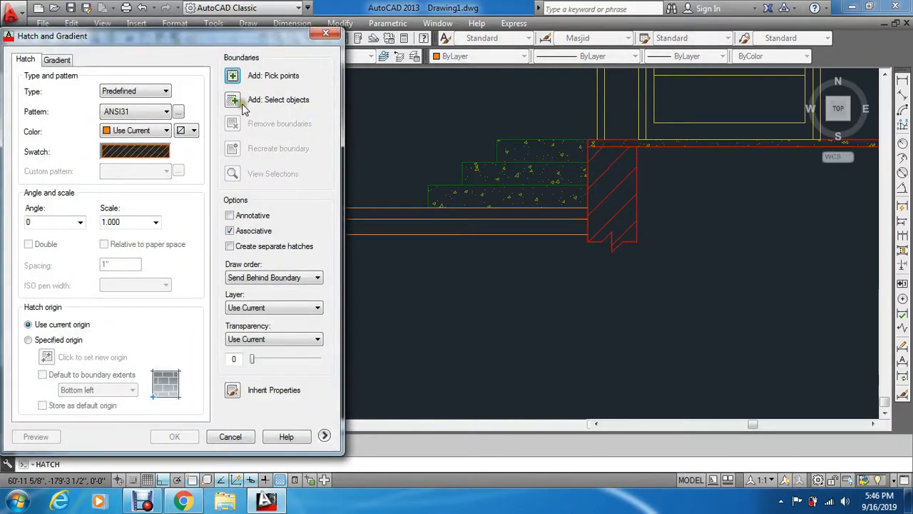
{"action": "left_click", "coordinate": [232, 77]}
{"action": "left_click", "coordinate": [379, 218]}
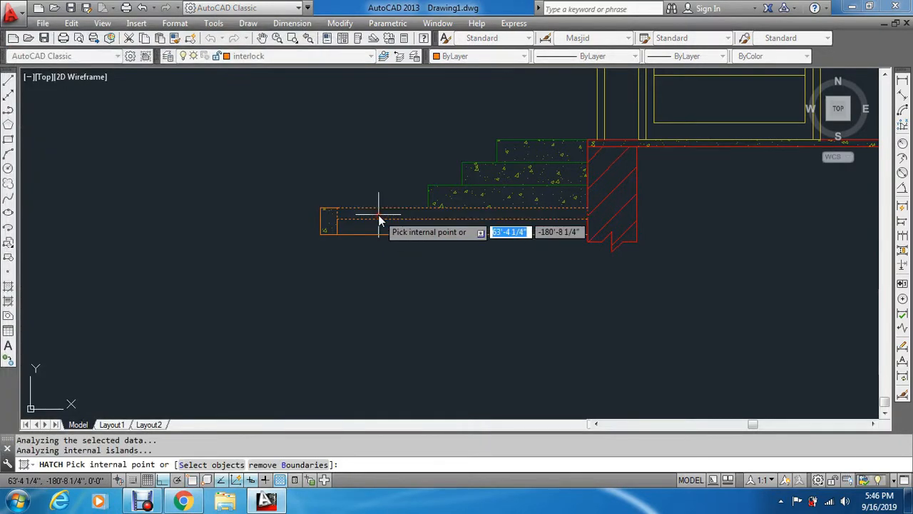
{"action": "key", "text": "Return"}
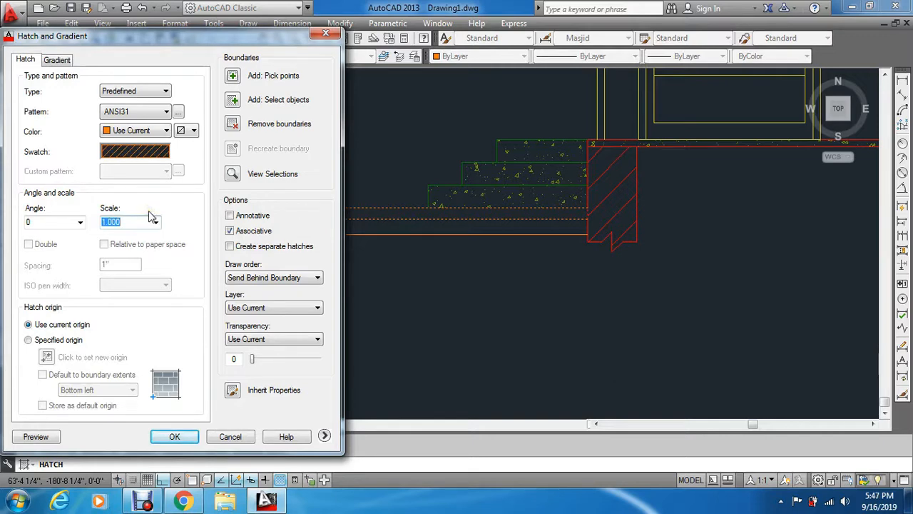
{"action": "left_click", "coordinate": [36, 436]}
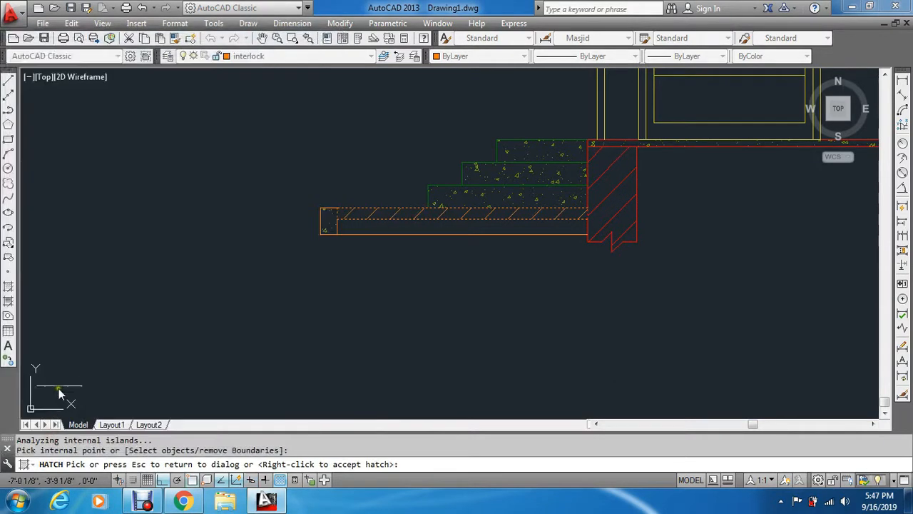
{"action": "key", "text": "Escape"}
Add the upper paving strip beside the rear wall to the hatch area and apply the ANSI31 hatch.
{"action": "left_click", "coordinate": [235, 78]}
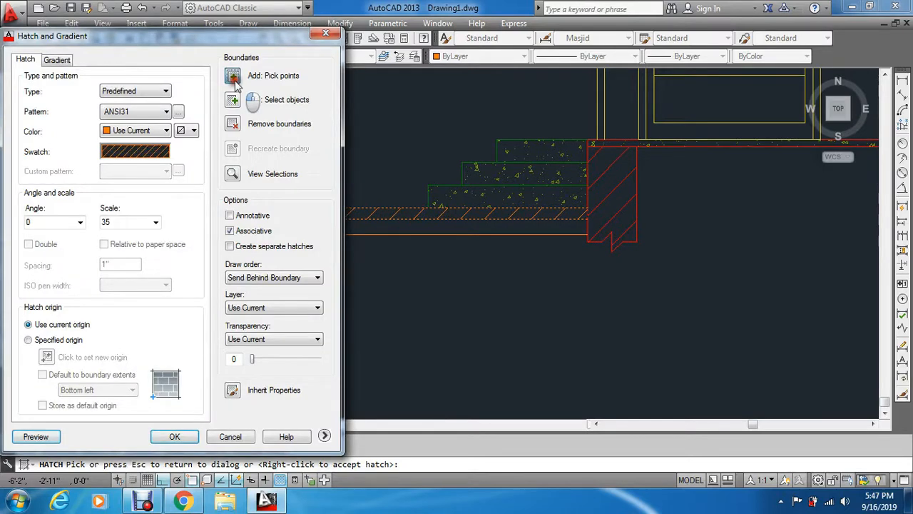
{"action": "scroll", "coordinate": [249, 101], "scroll_direction": "down", "scroll_amount": 2}
{"action": "scroll", "coordinate": [249, 100], "scroll_direction": "down", "scroll_amount": 3}
{"action": "scroll", "coordinate": [480, 204], "scroll_direction": "up", "scroll_amount": 2}
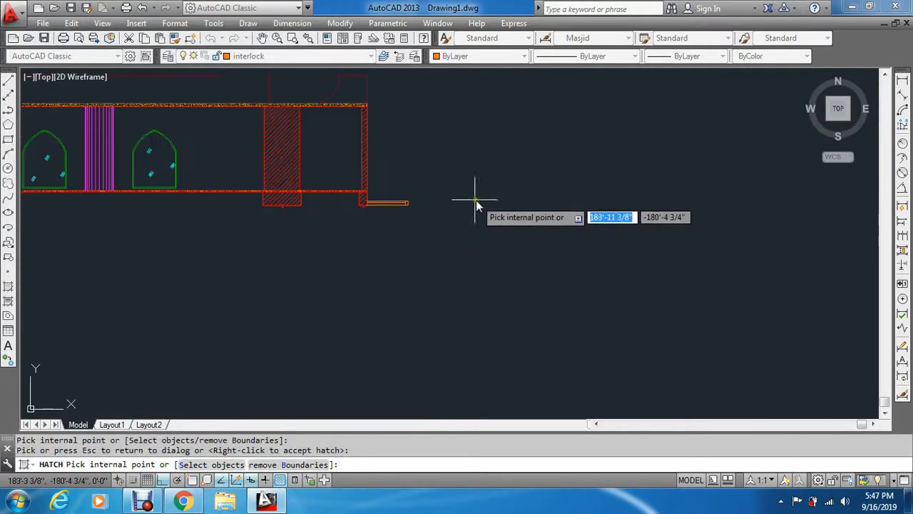
{"action": "scroll", "coordinate": [356, 203], "scroll_direction": "up", "scroll_amount": 3}
{"action": "scroll", "coordinate": [355, 203], "scroll_direction": "up", "scroll_amount": 2}
{"action": "left_click", "coordinate": [262, 223]}
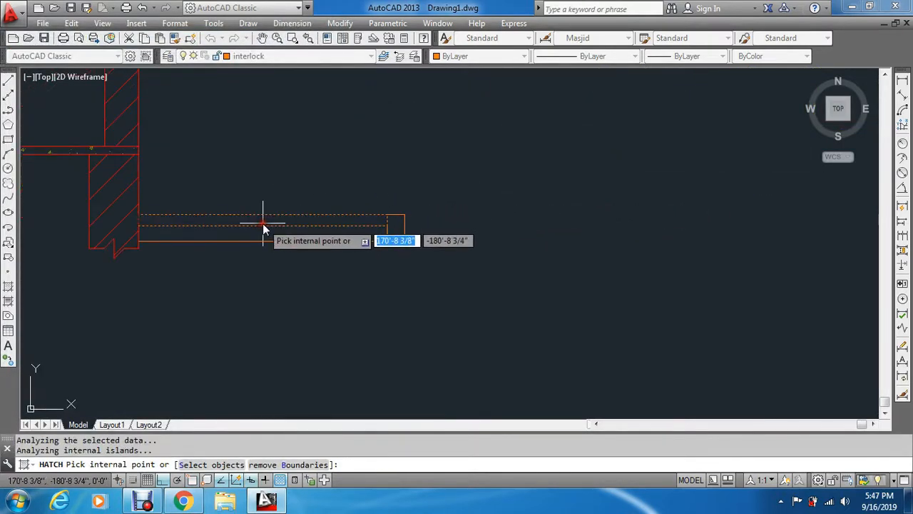
{"action": "key", "text": "Return"}
{"action": "left_click", "coordinate": [154, 443]}
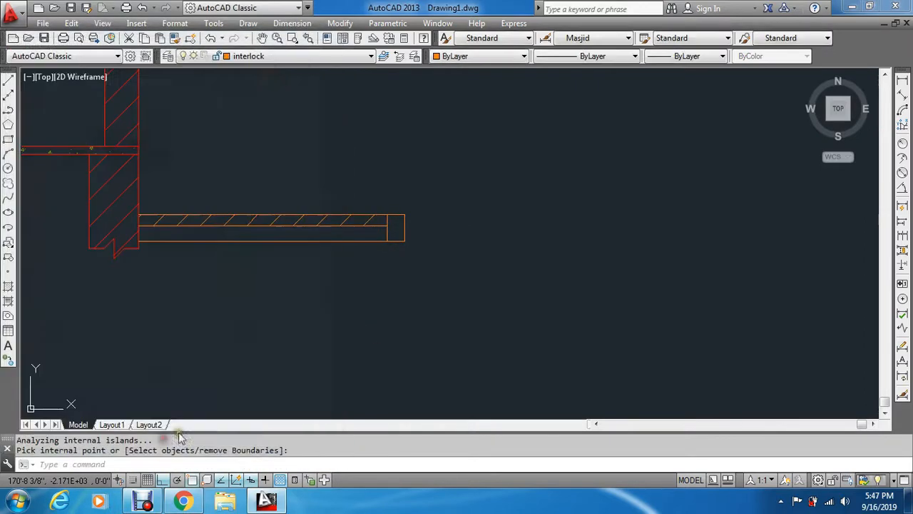
{"action": "key", "text": "Escape"}
Start a new hatch for the paving beside the rear wall and choose the AR-SAND pattern.
{"action": "scroll", "coordinate": [346, 220], "scroll_direction": "down", "scroll_amount": 6}
{"action": "scroll", "coordinate": [147, 281], "scroll_direction": "up", "scroll_amount": 3}
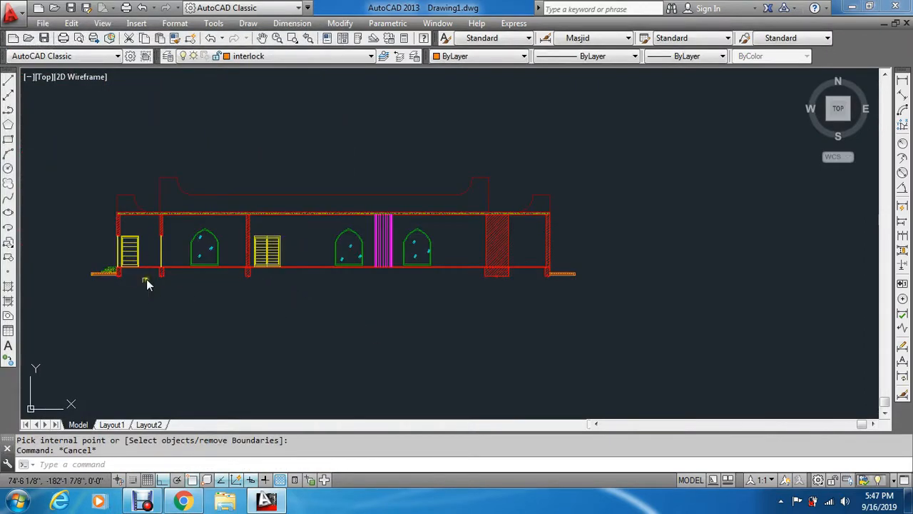
{"action": "scroll", "coordinate": [571, 265], "scroll_direction": "up", "scroll_amount": 3}
{"action": "scroll", "coordinate": [603, 330], "scroll_direction": "up", "scroll_amount": 2}
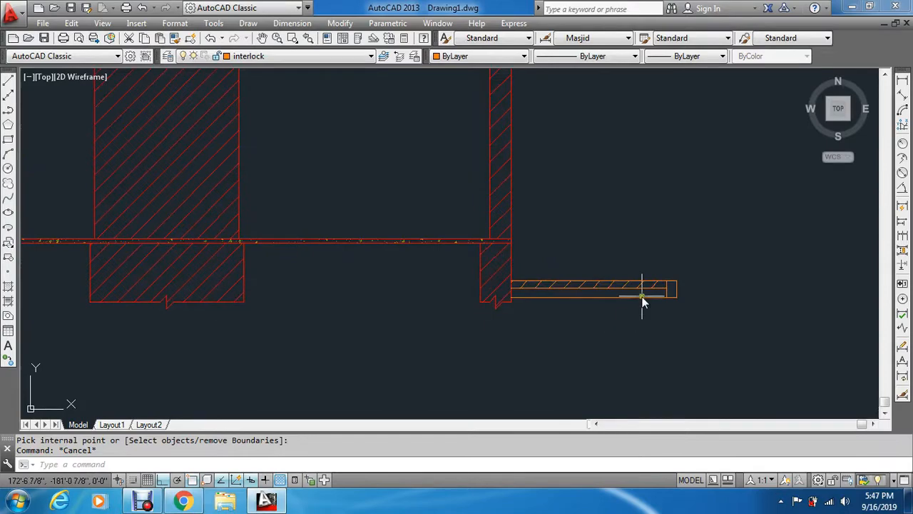
{"action": "scroll", "coordinate": [642, 301], "scroll_direction": "up", "scroll_amount": 2}
{"action": "key", "text": "Escape"}
{"action": "type", "text": "h"}
{"action": "key", "text": "Return"}
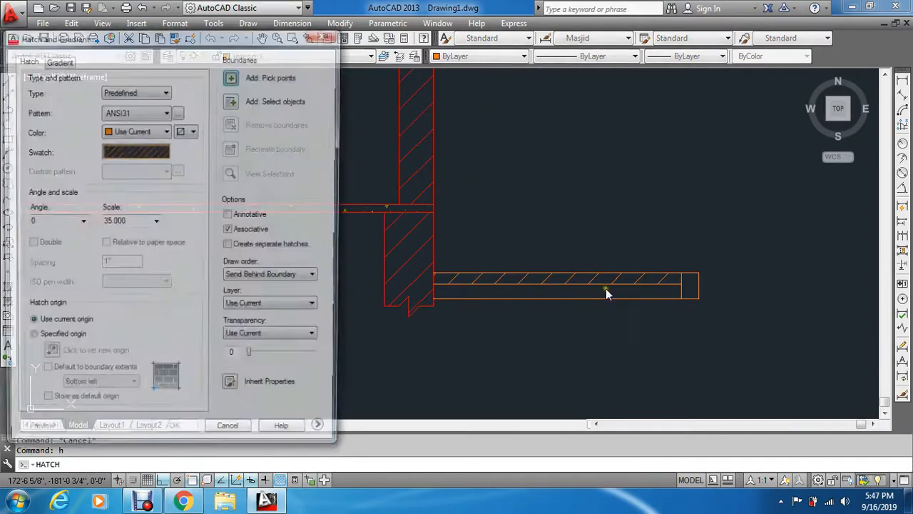
{"action": "left_click", "coordinate": [169, 152]}
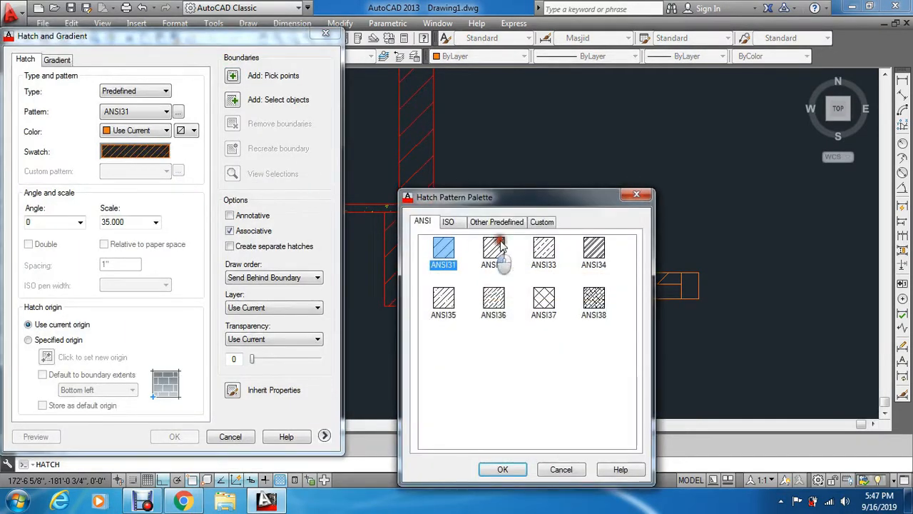
{"action": "left_click", "coordinate": [497, 221]}
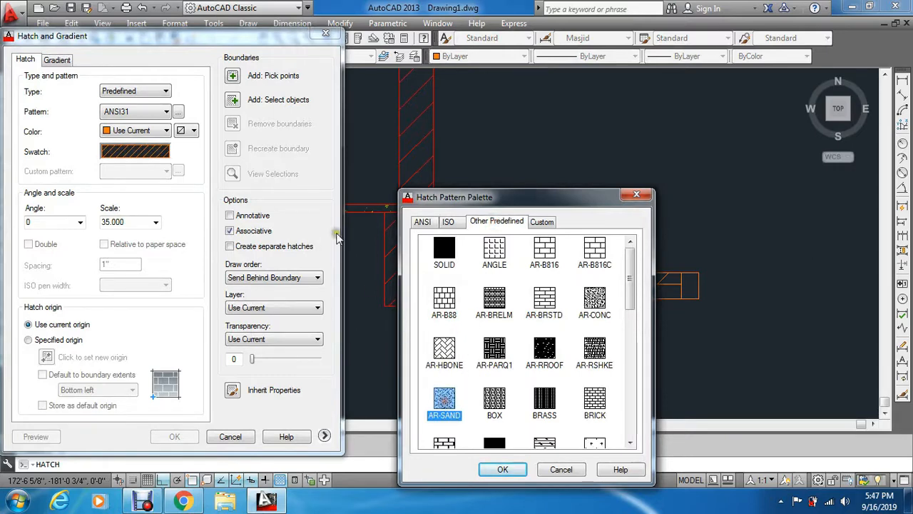
{"action": "left_click", "coordinate": [503, 469]}
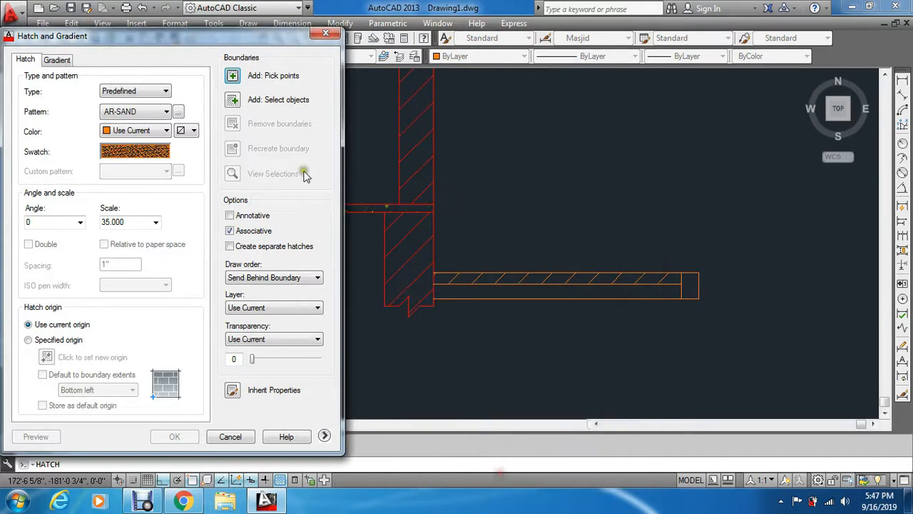
Apply the AR-SAND hatch at scale 1.0 to the lower paving strip beside the rear wall.
{"action": "left_click", "coordinate": [243, 80]}
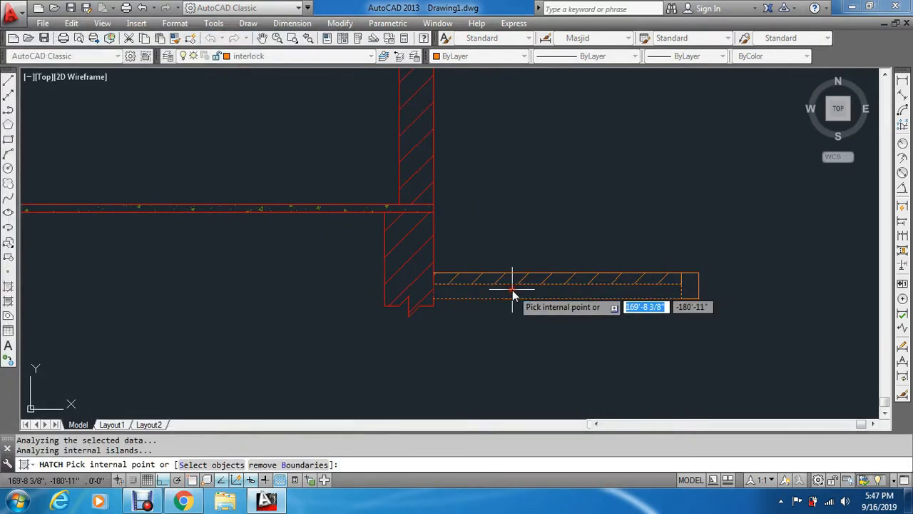
{"action": "key", "text": "Return"}
{"action": "left_click", "coordinate": [36, 437]}
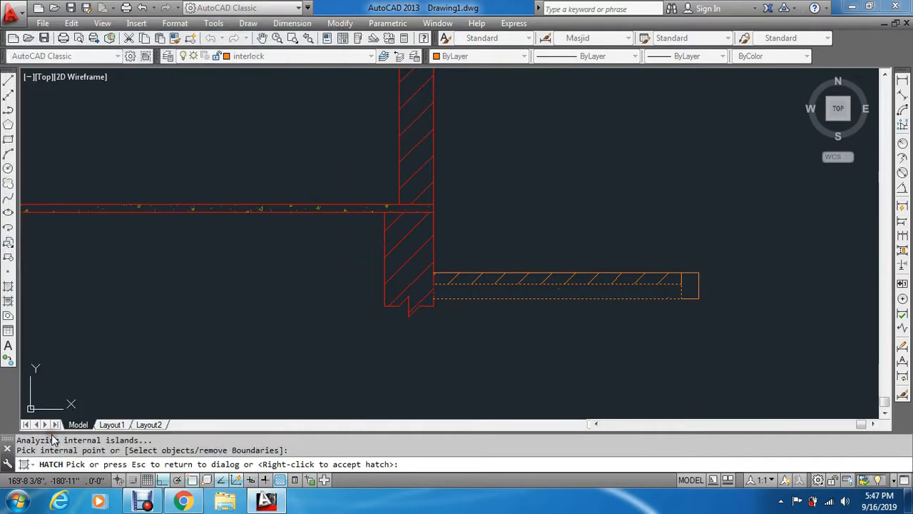
{"action": "key", "text": "Escape"}
{"action": "double_click", "coordinate": [137, 222]}
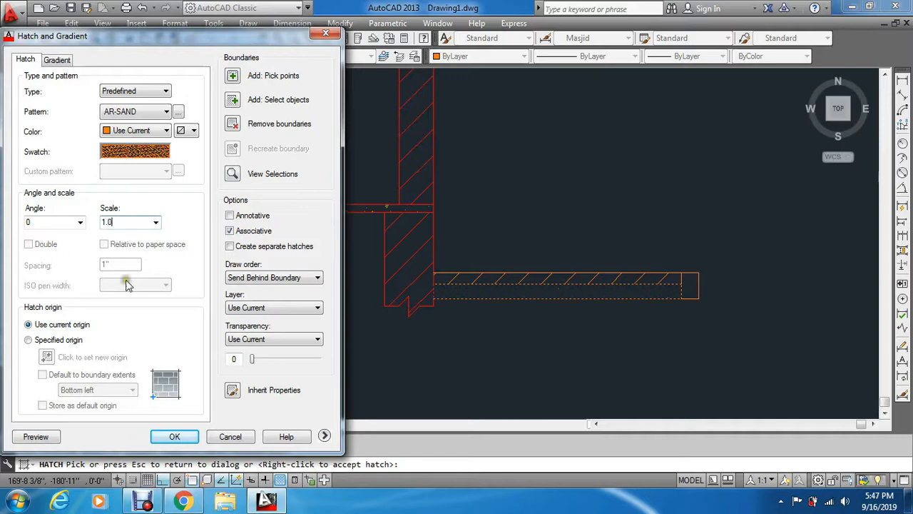
{"action": "left_click", "coordinate": [35, 436]}
{"action": "key", "text": "Escape"}
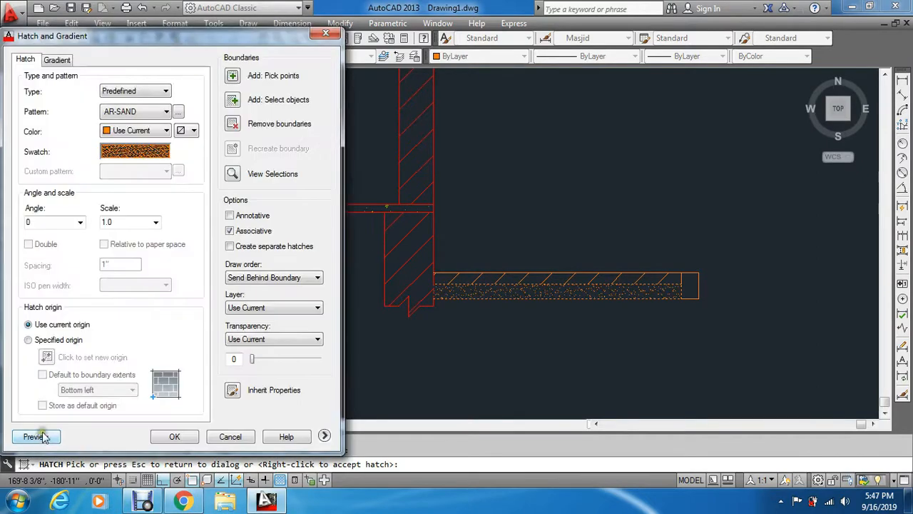
{"action": "left_click", "coordinate": [183, 436]}
Hatch the lower paving strip below the entrance steps with the same AR-SAND pattern at scale 1.
{"action": "key", "text": "Return"}
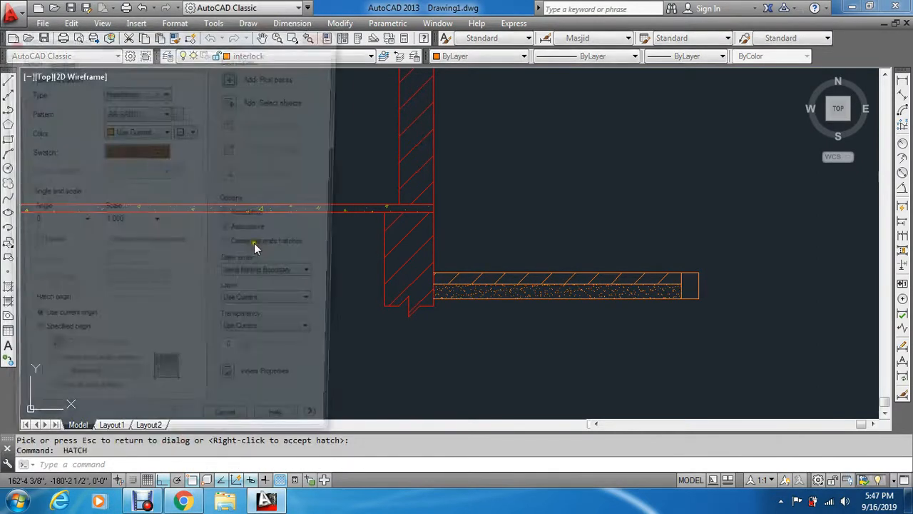
{"action": "left_click", "coordinate": [233, 77]}
{"action": "scroll", "coordinate": [271, 261], "scroll_direction": "down", "scroll_amount": 6}
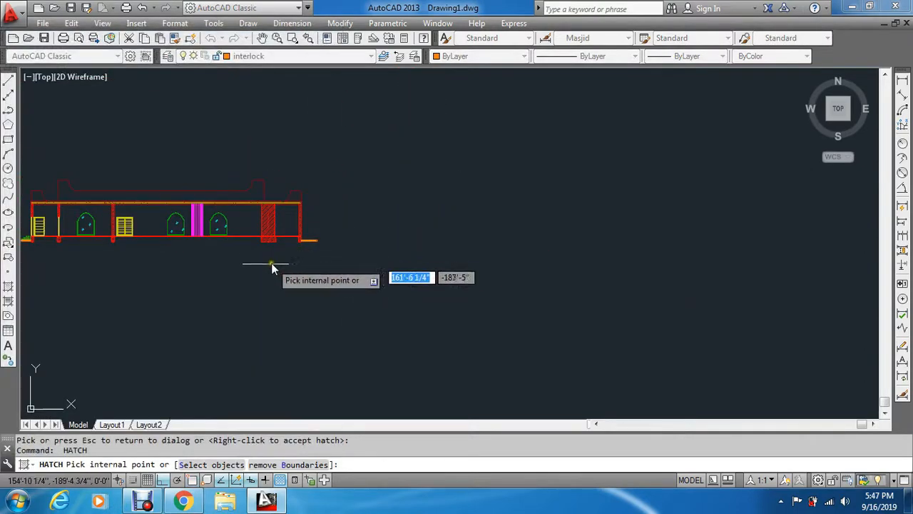
{"action": "scroll", "coordinate": [100, 264], "scroll_direction": "up", "scroll_amount": 5}
{"action": "scroll", "coordinate": [431, 358], "scroll_direction": "up", "scroll_amount": 3}
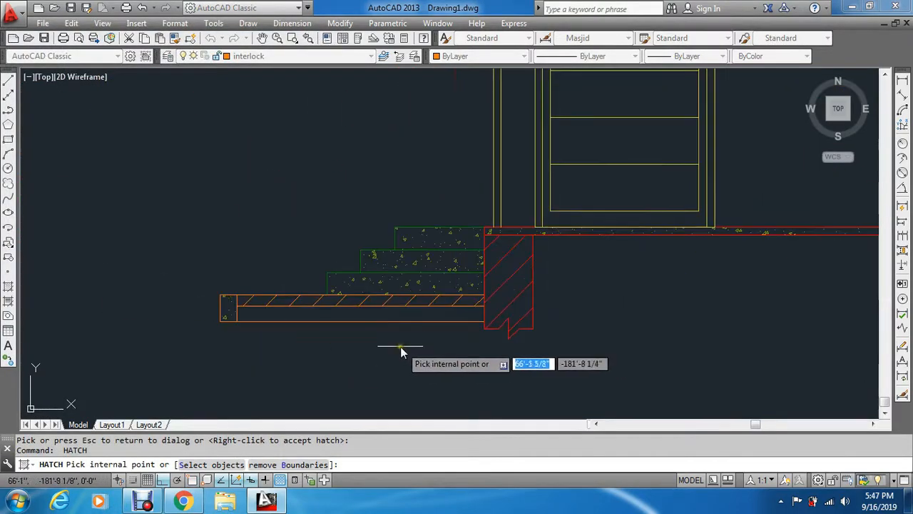
{"action": "left_click", "coordinate": [372, 316]}
{"action": "key", "text": "Return"}
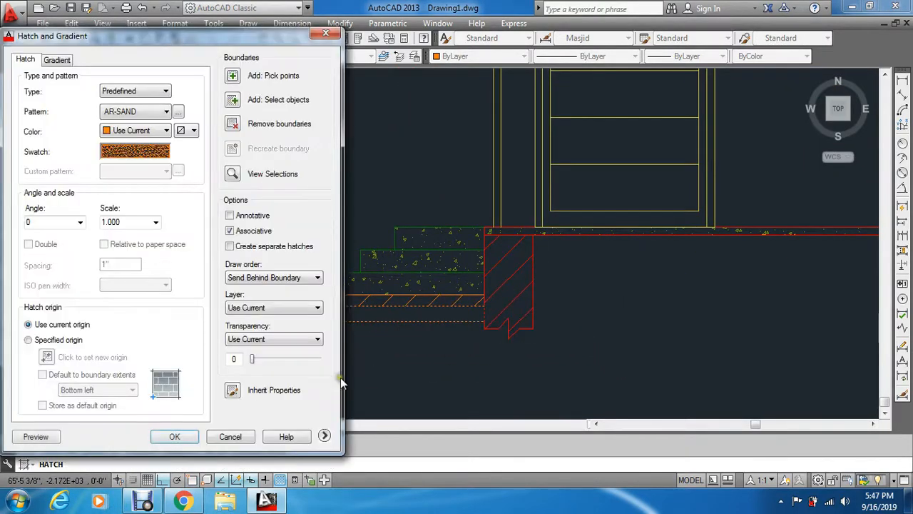
{"action": "left_click", "coordinate": [191, 435]}
{"action": "key", "text": "Escape"}
{"action": "key", "text": "Escape"}
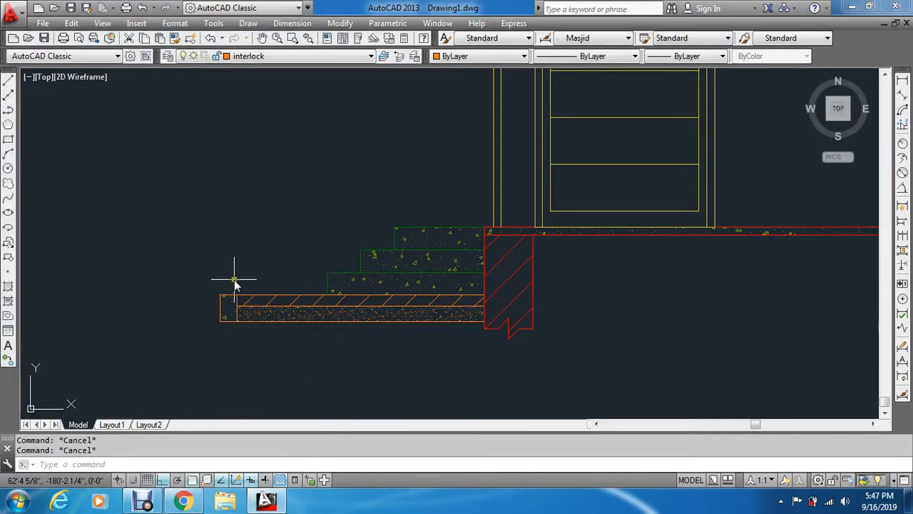
Move the concrete hatch in the edge block of the entrance paving to the interlock layer.
{"action": "scroll", "coordinate": [239, 293], "scroll_direction": "up", "scroll_amount": 5}
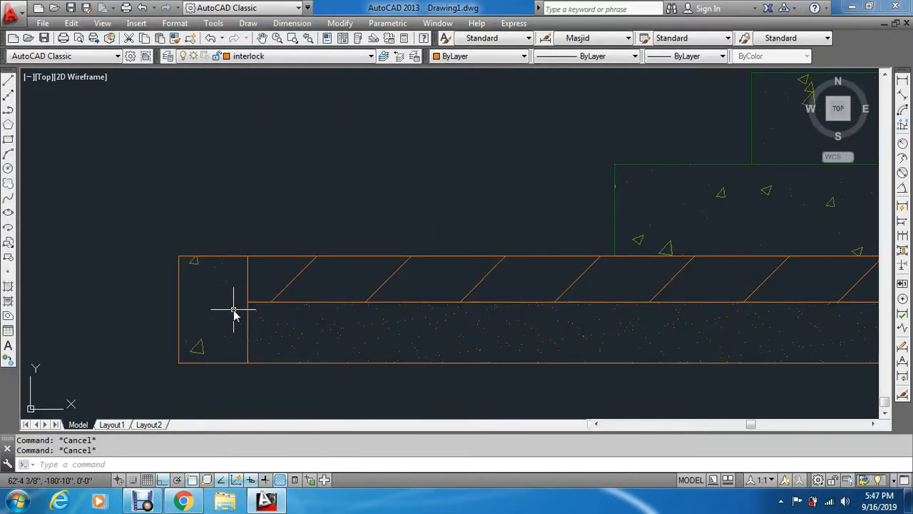
{"action": "left_click", "coordinate": [229, 360]}
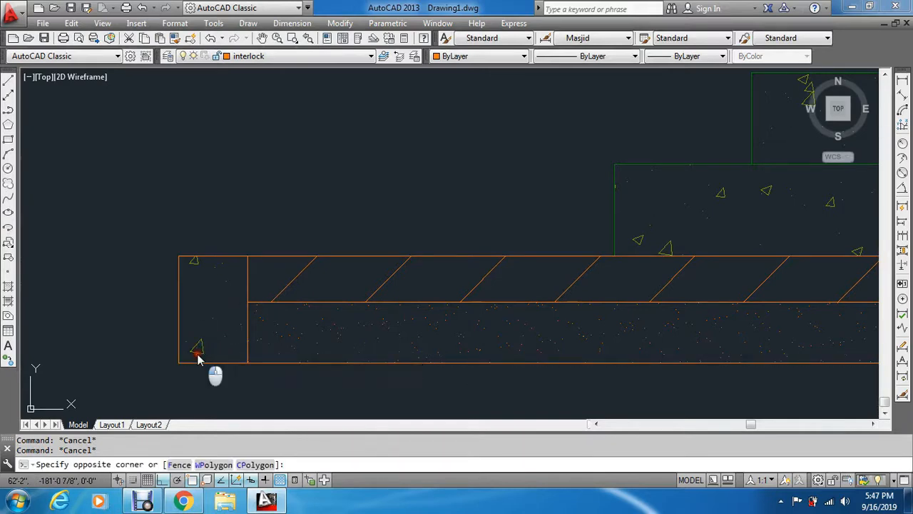
{"action": "left_click", "coordinate": [198, 356]}
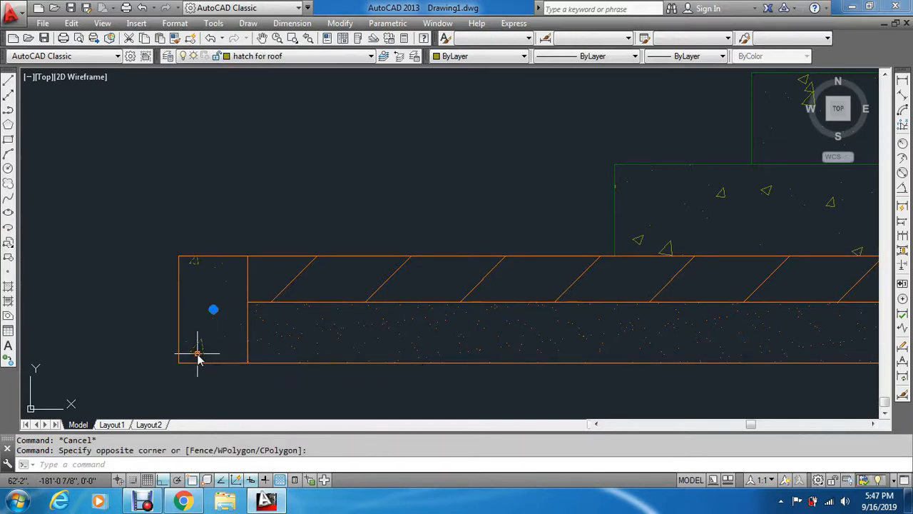
{"action": "left_click", "coordinate": [251, 57]}
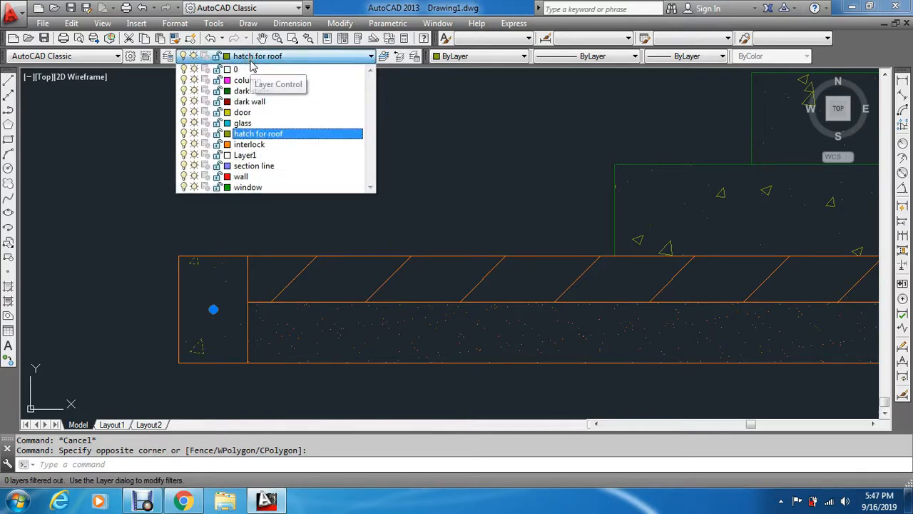
{"action": "left_click", "coordinate": [256, 148]}
{"action": "key", "text": "Escape"}
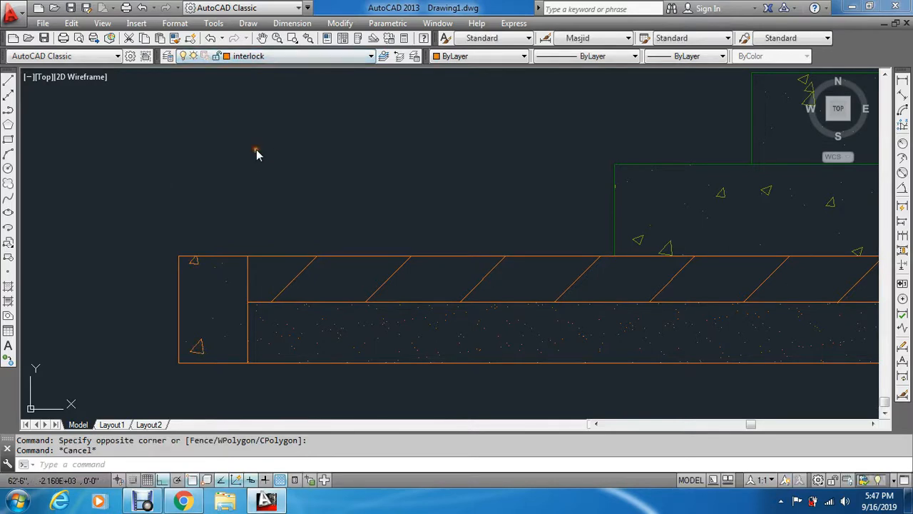
Hatch the edge block at the outer end of the rear paving with AR-SAND at scale 1.
{"action": "scroll", "coordinate": [266, 210], "scroll_direction": "down", "scroll_amount": 6}
{"action": "scroll", "coordinate": [426, 228], "scroll_direction": "up", "scroll_amount": 5}
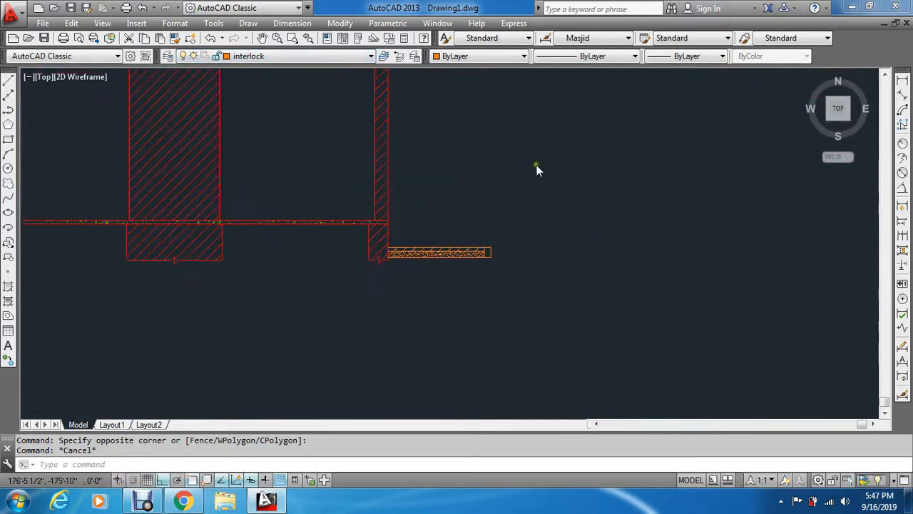
{"action": "scroll", "coordinate": [473, 336], "scroll_direction": "up", "scroll_amount": 8}
{"action": "key", "text": "Escape"}
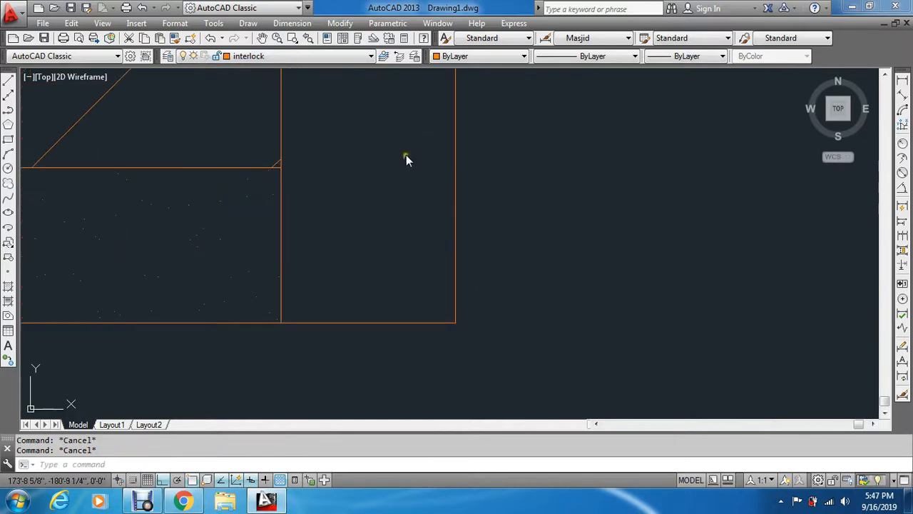
{"action": "scroll", "coordinate": [405, 160], "scroll_direction": "down", "scroll_amount": 4}
{"action": "type", "text": "h"}
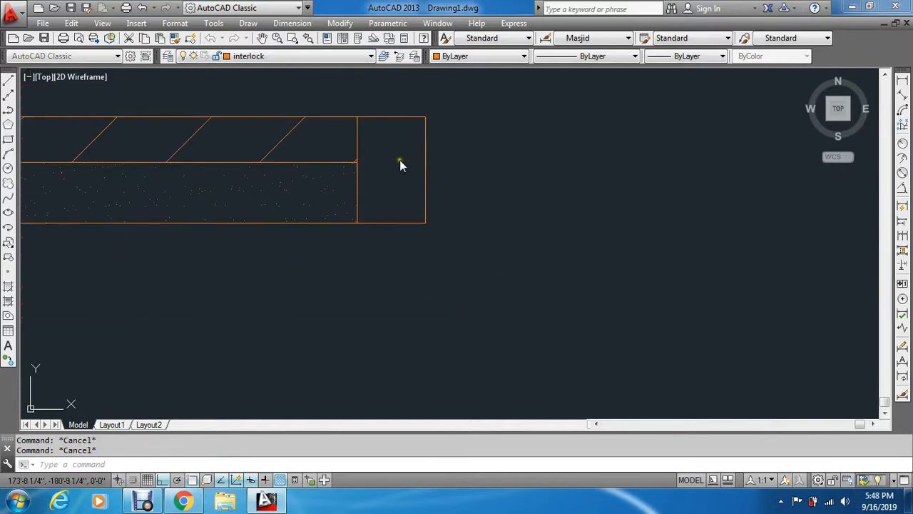
{"action": "key", "text": "Return"}
{"action": "left_click", "coordinate": [234, 77]}
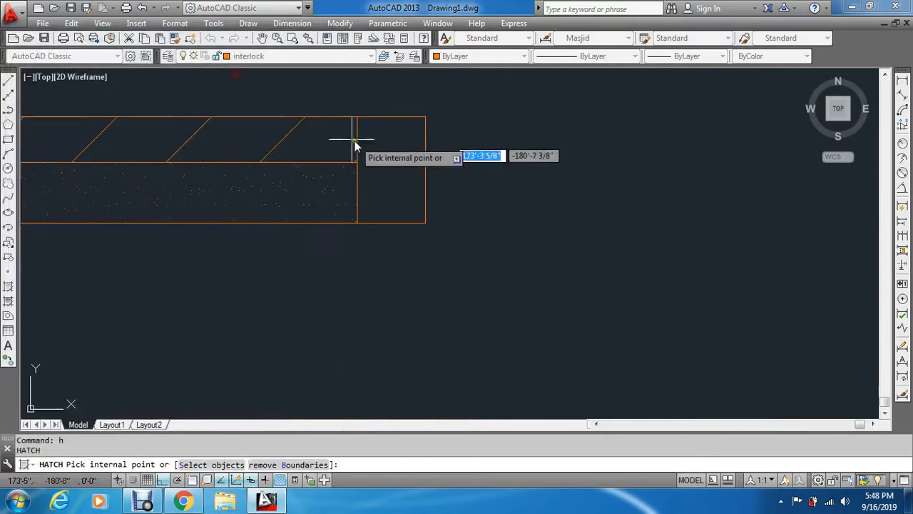
{"action": "left_click", "coordinate": [377, 147]}
{"action": "key", "text": "Return"}
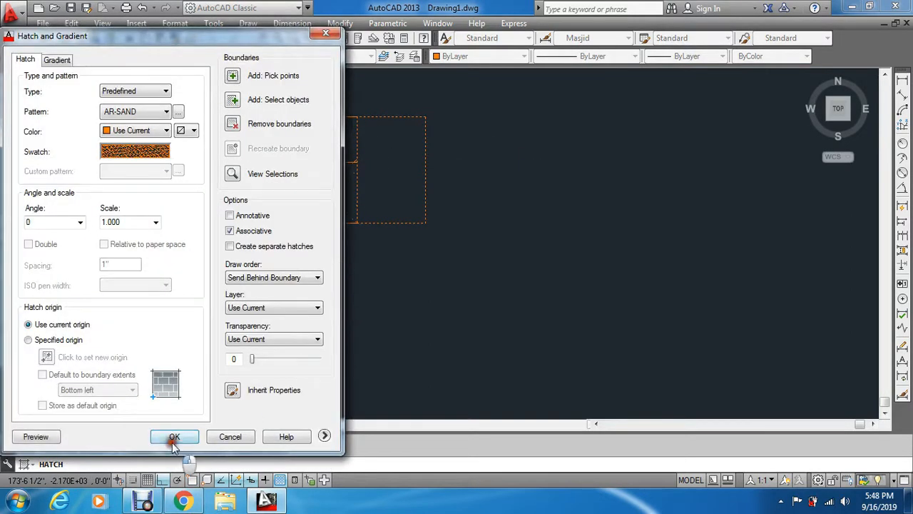
{"action": "left_click", "coordinate": [173, 438]}
{"action": "key", "text": "Escape"}
{"action": "key", "text": "Escape"}
Match the hatch in the rear paving's edge block to the concrete hatch in the entrance paving's edge block.
{"action": "scroll", "coordinate": [271, 236], "scroll_direction": "down", "scroll_amount": 8}
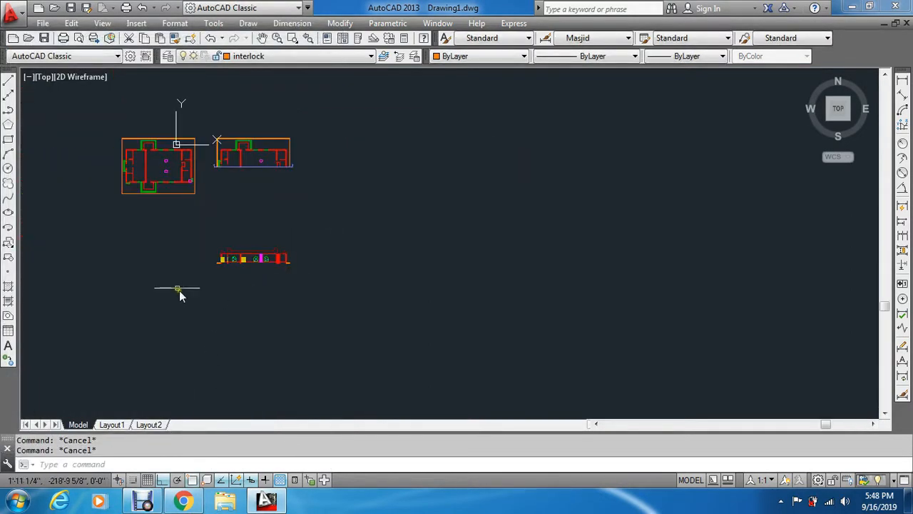
{"action": "type", "text": "ma"}
{"action": "key", "text": "Return"}
{"action": "scroll", "coordinate": [261, 264], "scroll_direction": "up", "scroll_amount": 10}
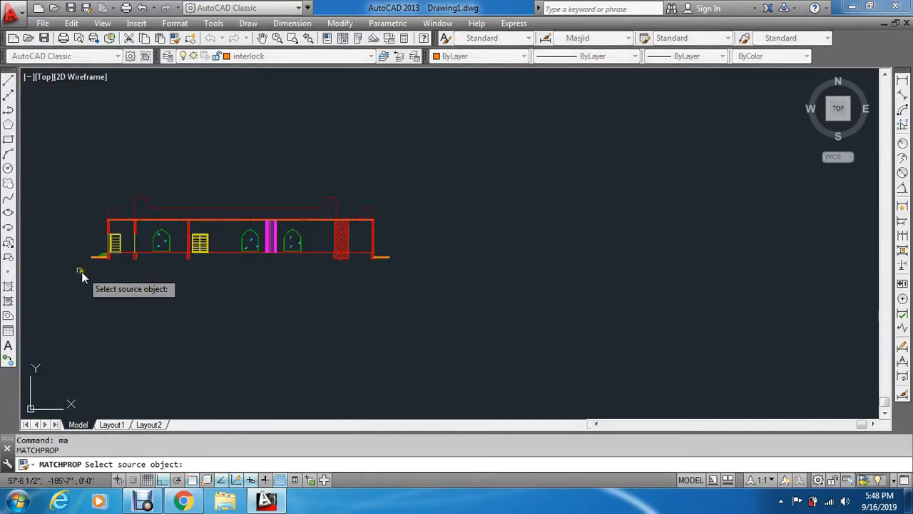
{"action": "scroll", "coordinate": [260, 391], "scroll_direction": "up", "scroll_amount": 4}
{"action": "scroll", "coordinate": [284, 392], "scroll_direction": "up", "scroll_amount": 3}
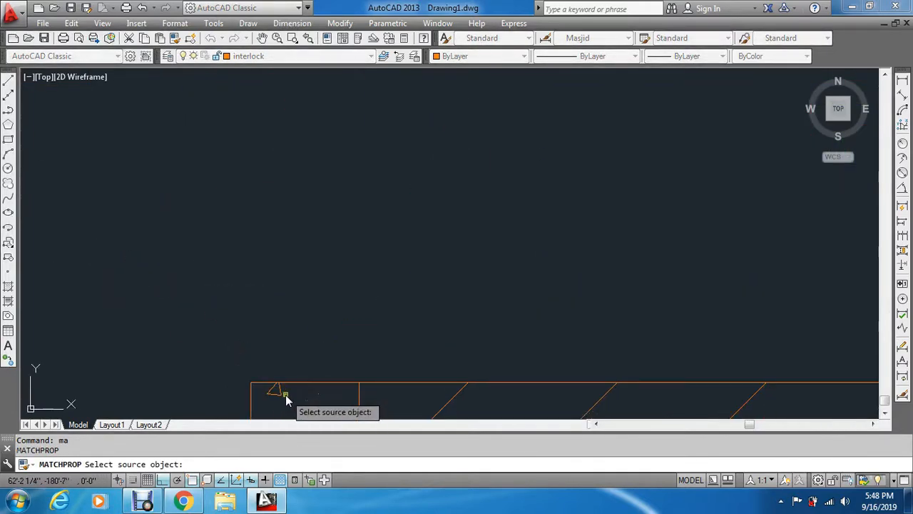
{"action": "left_click", "coordinate": [280, 399]}
{"action": "scroll", "coordinate": [286, 371], "scroll_direction": "down", "scroll_amount": 3}
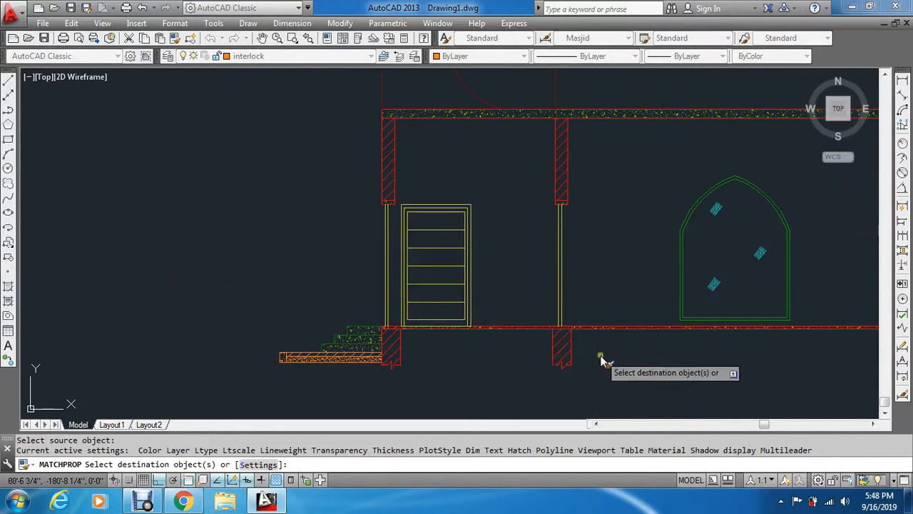
{"action": "scroll", "coordinate": [564, 354], "scroll_direction": "down", "scroll_amount": 5}
{"action": "scroll", "coordinate": [581, 285], "scroll_direction": "up", "scroll_amount": 12}
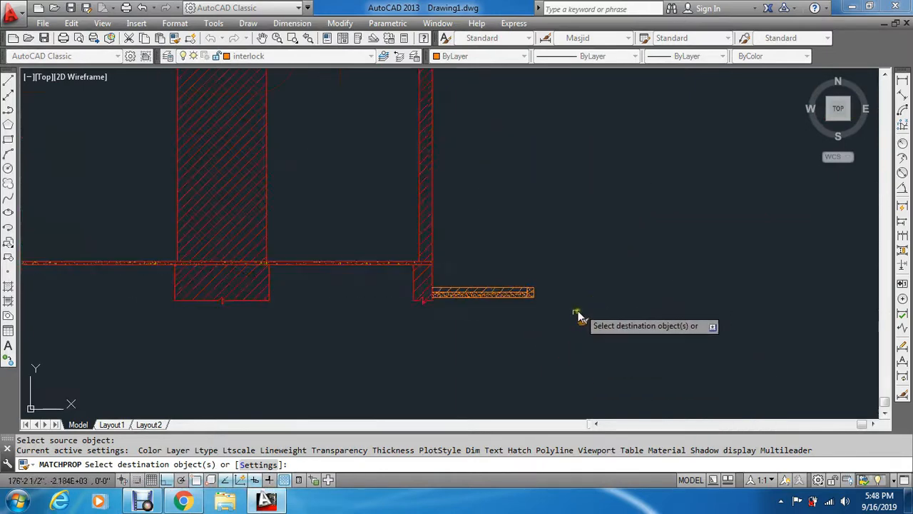
{"action": "left_click", "coordinate": [414, 295]}
{"action": "left_click", "coordinate": [377, 317]}
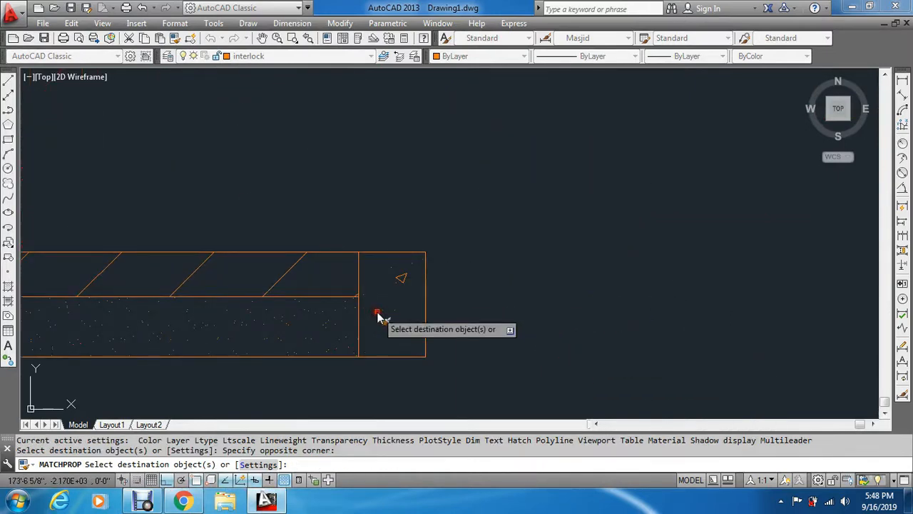
{"action": "key", "text": "Escape"}
Examine the whole side section, including the paving at both ends, the entrance steps and the doors.
{"action": "scroll", "coordinate": [469, 279], "scroll_direction": "down", "scroll_amount": 8}
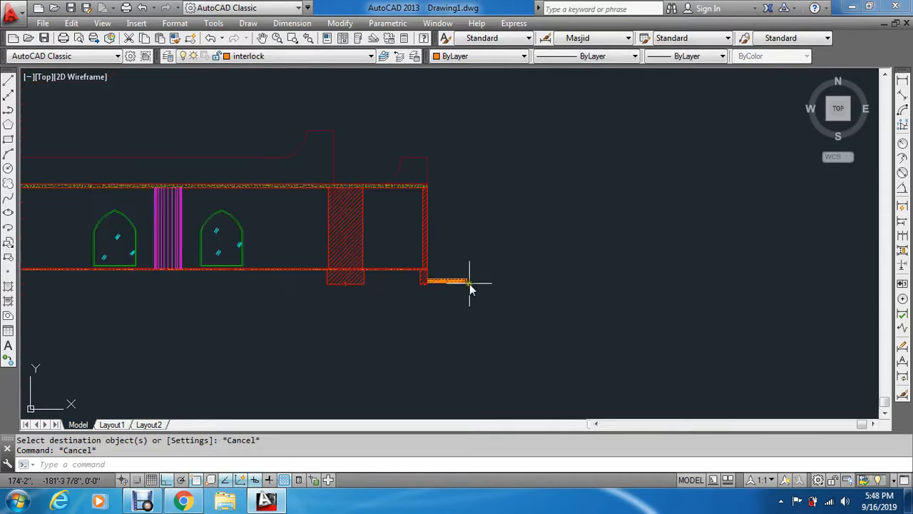
{"action": "scroll", "coordinate": [303, 318], "scroll_direction": "down", "scroll_amount": 4}
{"action": "scroll", "coordinate": [214, 293], "scroll_direction": "up", "scroll_amount": 6}
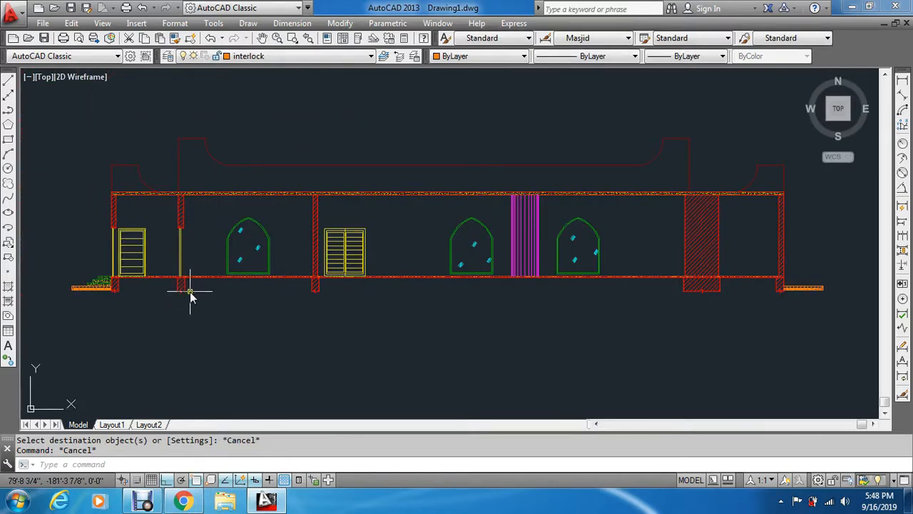
{"action": "key", "text": "Escape"}
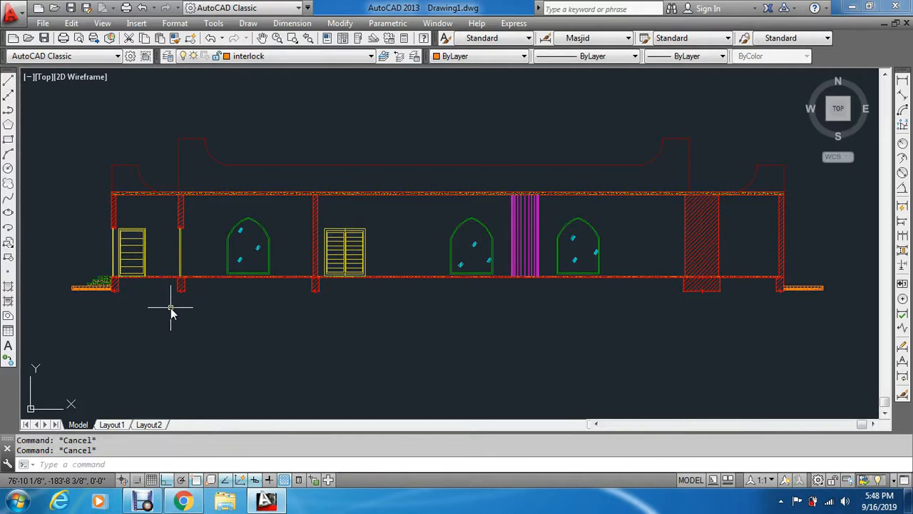
{"action": "scroll", "coordinate": [104, 297], "scroll_direction": "up", "scroll_amount": 4}
{"action": "scroll", "coordinate": [81, 262], "scroll_direction": "up", "scroll_amount": 2}
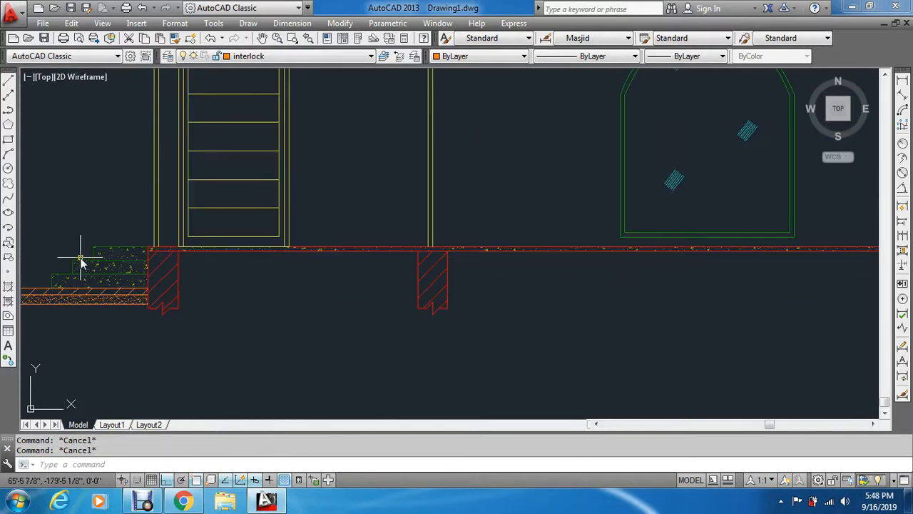
{"action": "scroll", "coordinate": [82, 262], "scroll_direction": "down", "scroll_amount": 4}
{"action": "scroll", "coordinate": [119, 190], "scroll_direction": "up", "scroll_amount": 6}
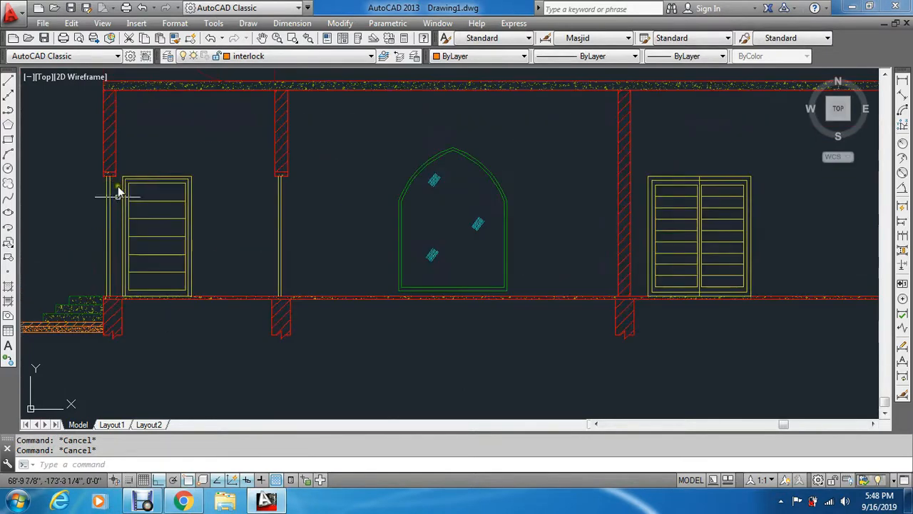
{"action": "mouse_move", "coordinate": [86, 259]}
{"action": "middle_mouse_down"}
{"action": "mouse_move", "coordinate": [123, 275]}
{"action": "mouse_move", "coordinate": [208, 276]}
{"action": "middle_mouse_up"}
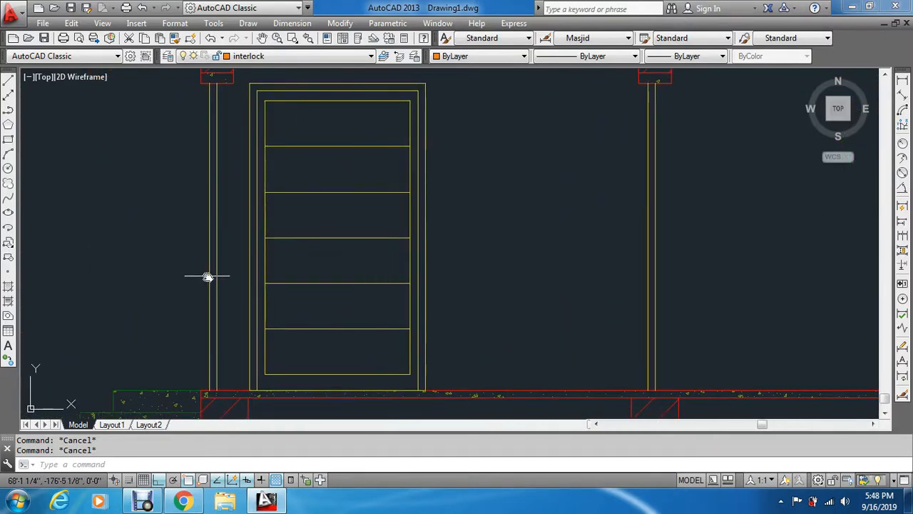
Switch to Chrome and open the CADhatch.com free downloads page in a new tab.
{"action": "left_click", "coordinate": [189, 503]}
{"action": "double_click", "coordinate": [183, 15]}
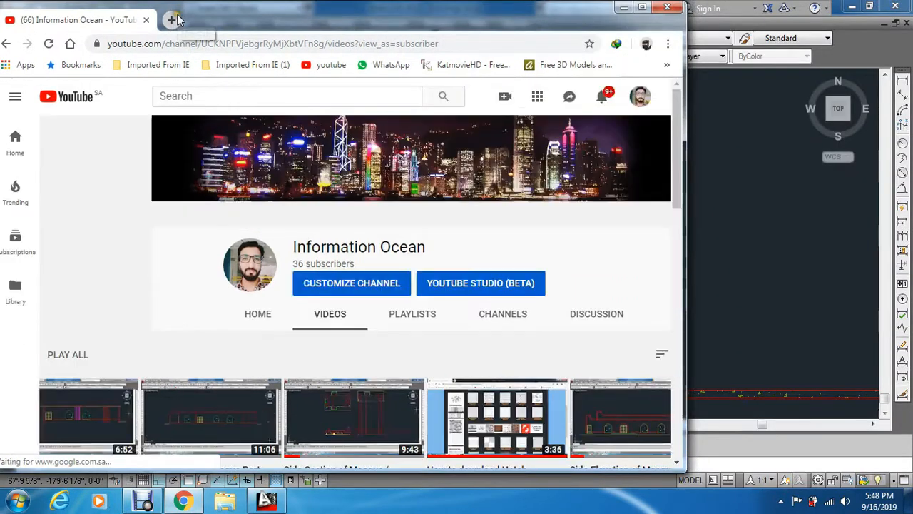
{"action": "left_click", "coordinate": [641, 8]}
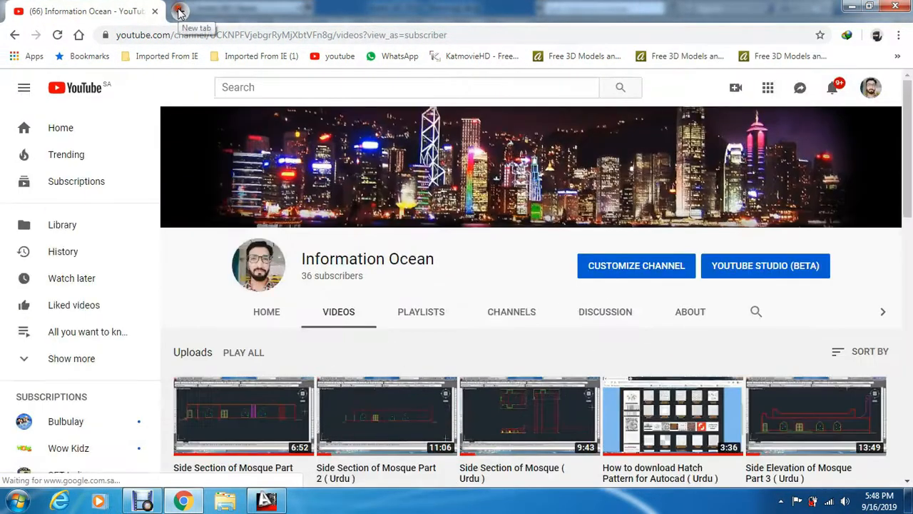
{"action": "left_click", "coordinate": [179, 10]}
{"action": "type", "text": "www.ca"}
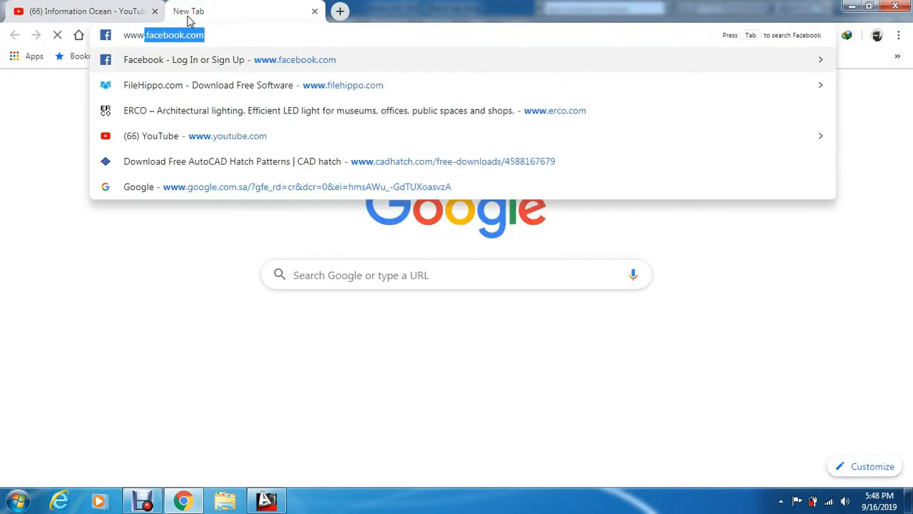
{"action": "type", "text": "d"}
{"action": "key", "text": "Return"}
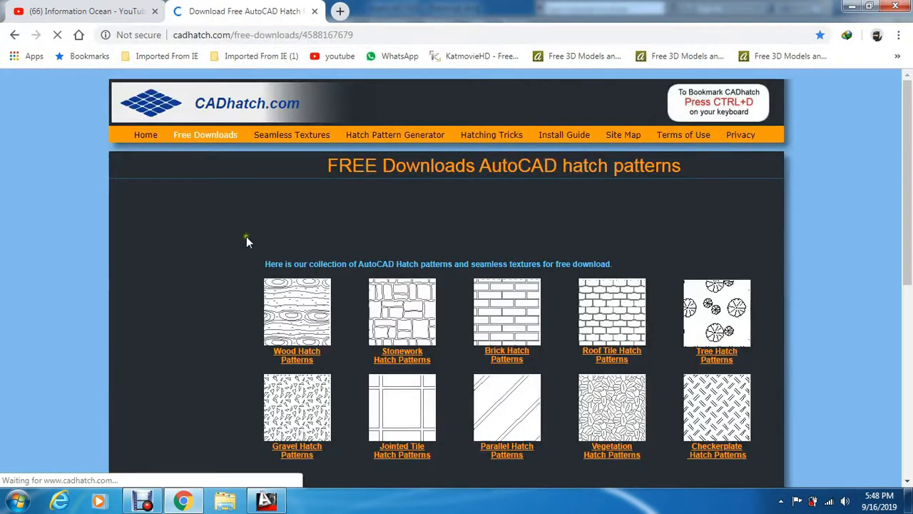
Download the HWDLN3E1 pattern from the wood hatch patterns page and show the downloaded file in its folder.
{"action": "left_click", "coordinate": [291, 305]}
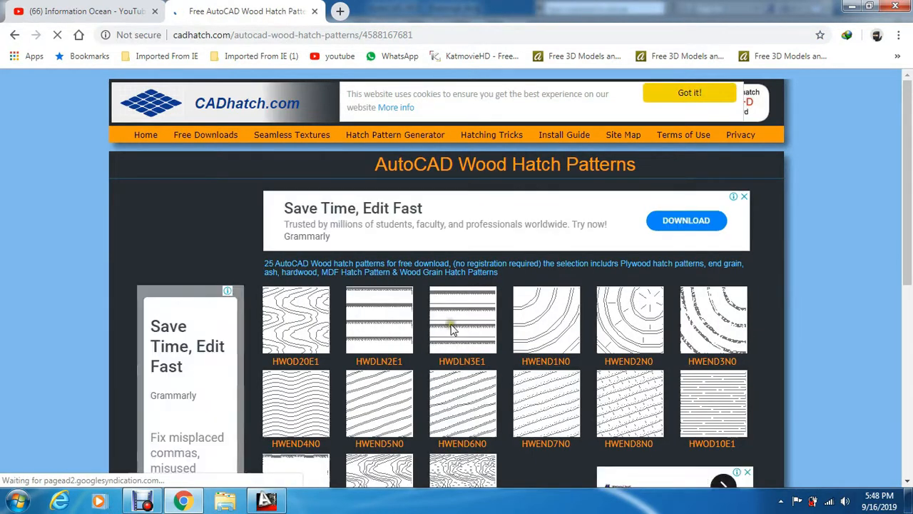
{"action": "left_click", "coordinate": [463, 356]}
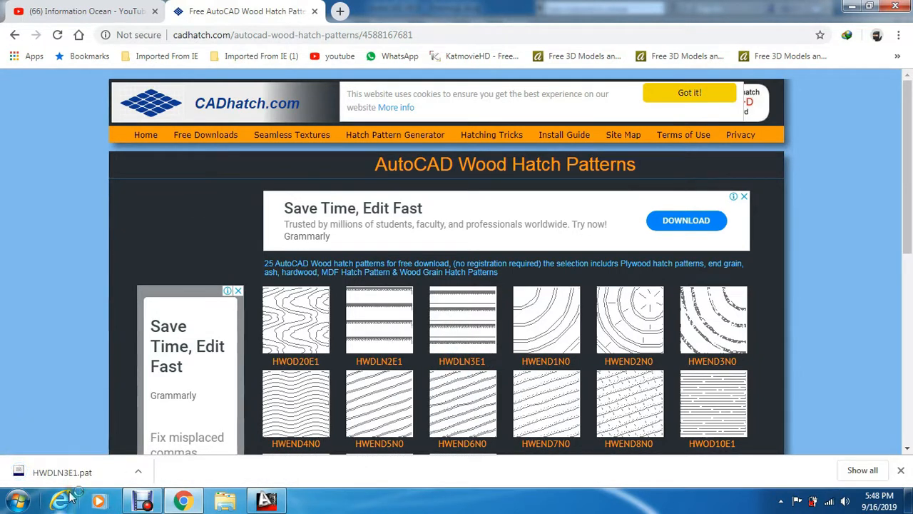
{"action": "right_click", "coordinate": [117, 474]}
{"action": "left_click", "coordinate": [159, 444]}
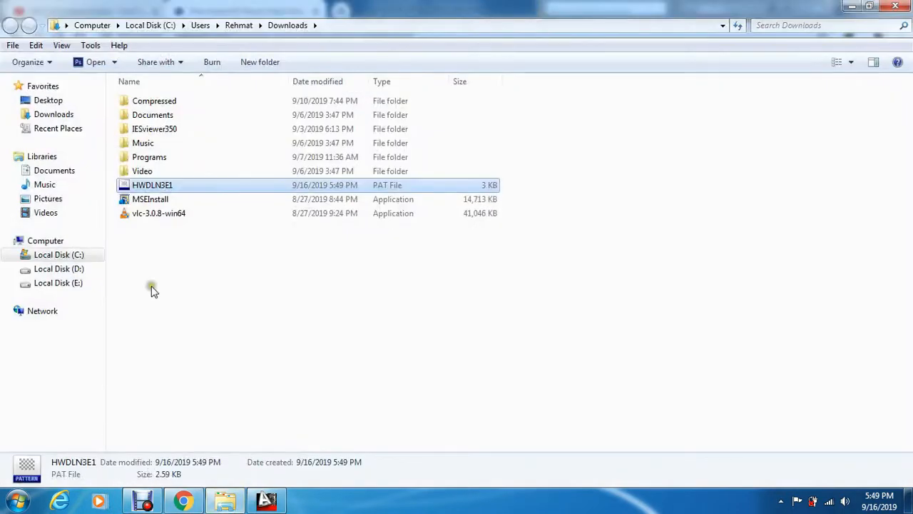
Move the HWDLN3E1 pattern file from Downloads into a new folder named hatch on Local Disk (D:).
{"action": "right_click", "coordinate": [145, 189]}
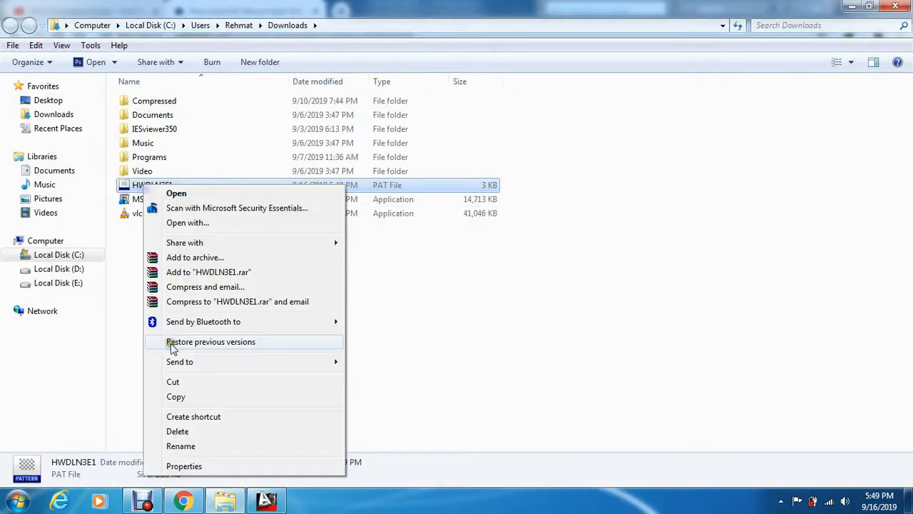
{"action": "left_click", "coordinate": [174, 379]}
{"action": "left_click", "coordinate": [60, 268]}
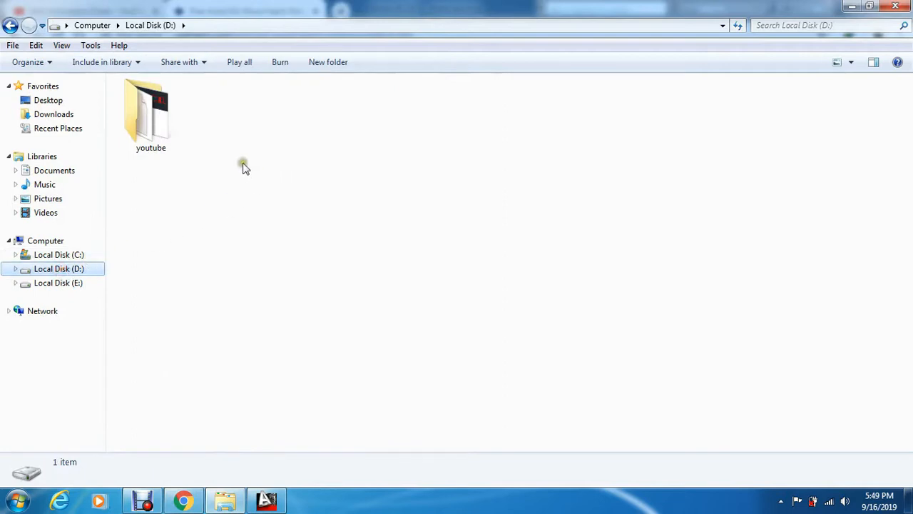
{"action": "left_click", "coordinate": [335, 62]}
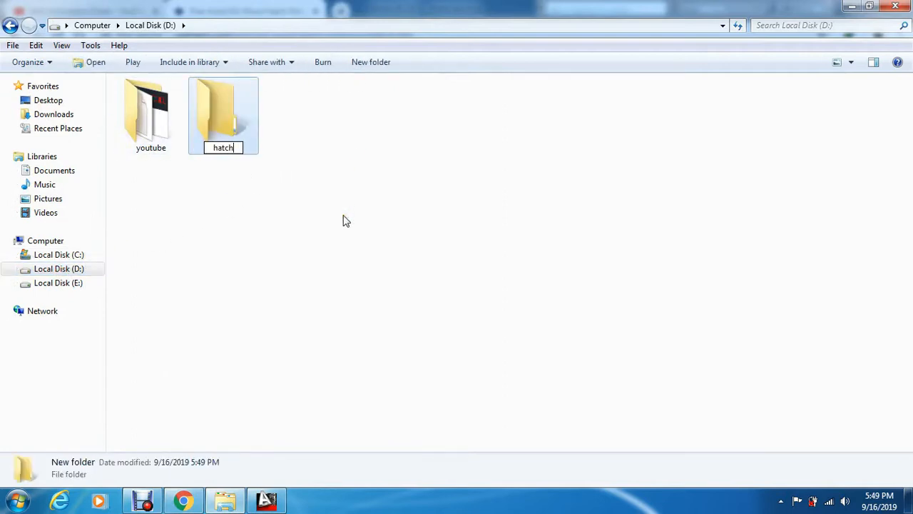
{"action": "key", "text": "Return"}
{"action": "key", "text": "Return"}
{"action": "key", "text": "ctrl+v"}
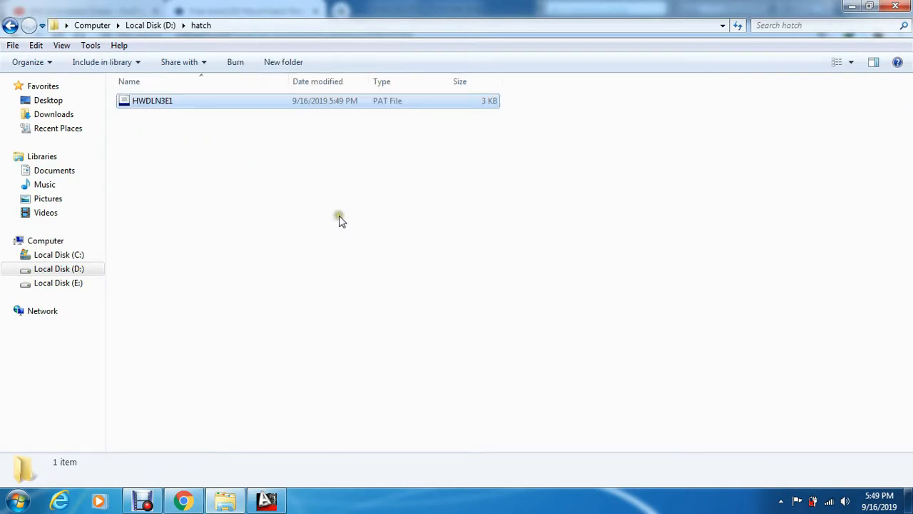
Close the hatch folder window and the CADhatch page, and switch back to the side section in AutoCAD.
{"action": "left_click", "coordinate": [893, 7]}
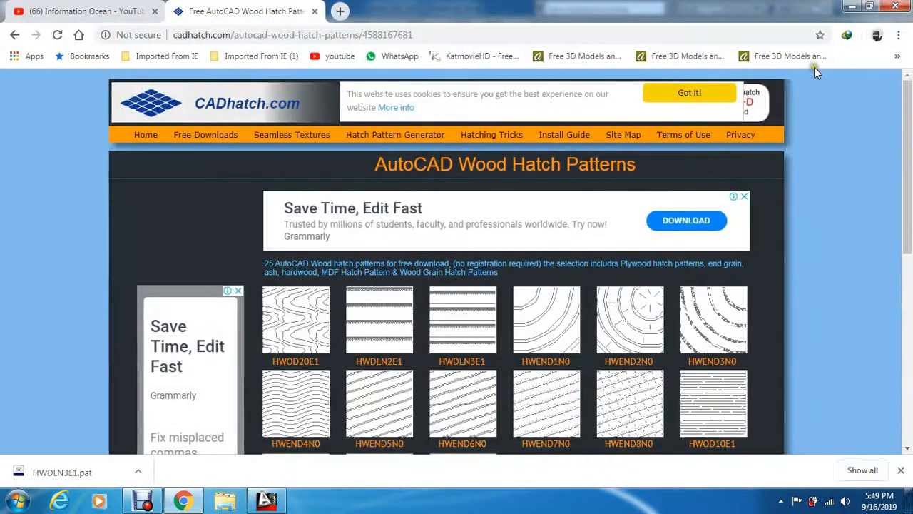
{"action": "left_click", "coordinate": [314, 12]}
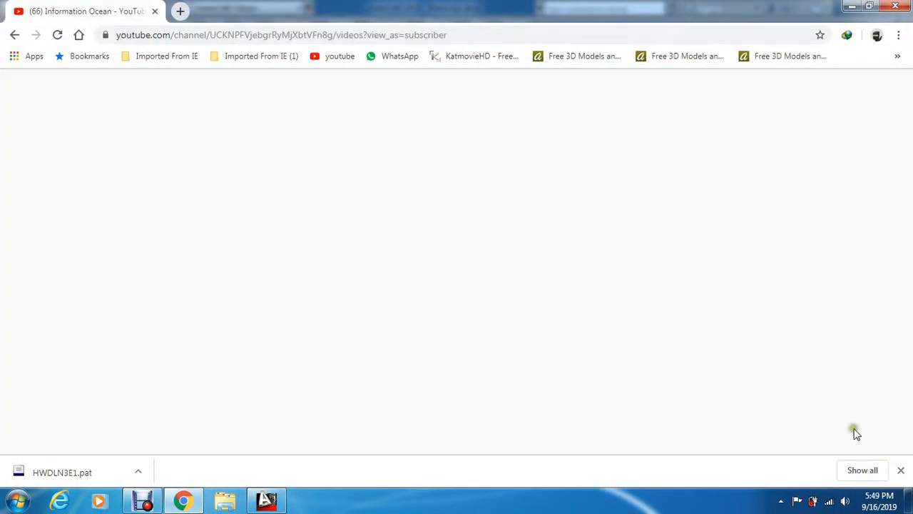
{"action": "left_click", "coordinate": [266, 500]}
{"action": "scroll", "coordinate": [461, 244], "scroll_direction": "down", "scroll_amount": 2}
{"action": "scroll", "coordinate": [446, 229], "scroll_direction": "down", "scroll_amount": 3}
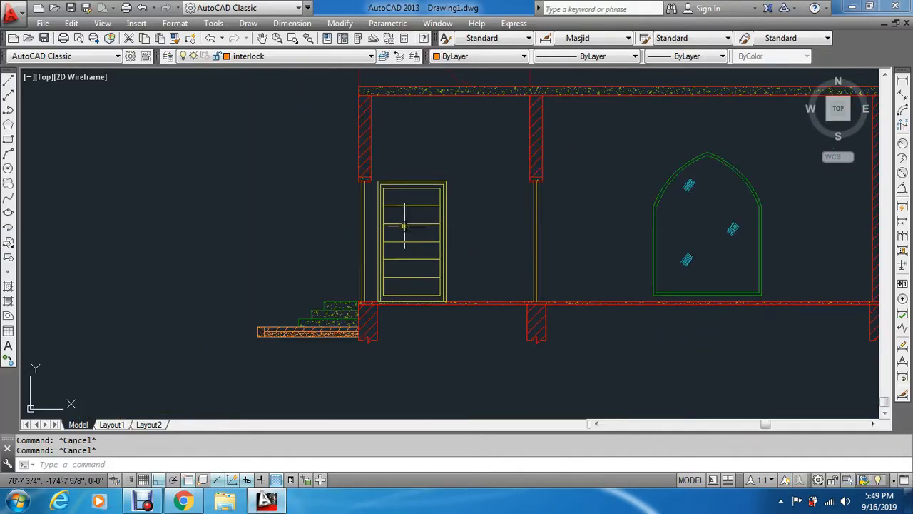
{"action": "scroll", "coordinate": [404, 226], "scroll_direction": "up", "scroll_amount": 3}
{"action": "type", "text": "h"}
{"action": "key", "text": "Return"}
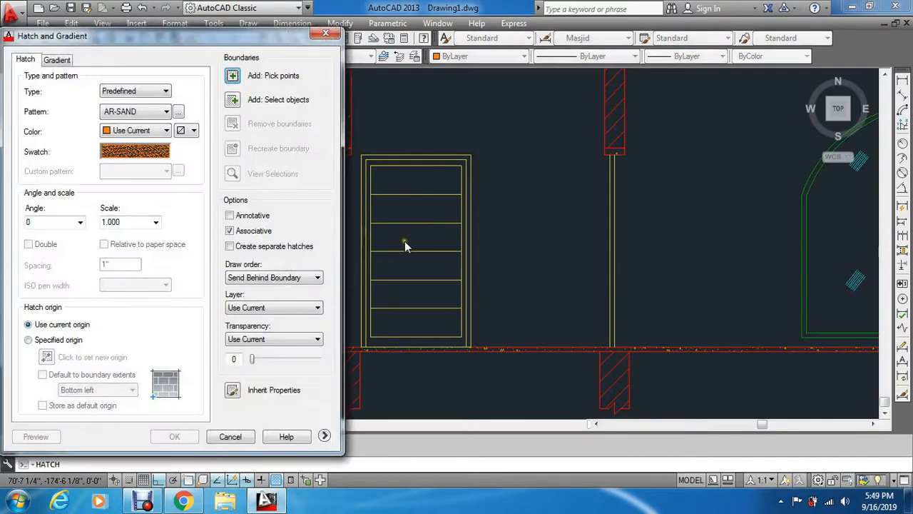
{"action": "left_click", "coordinate": [318, 37]}
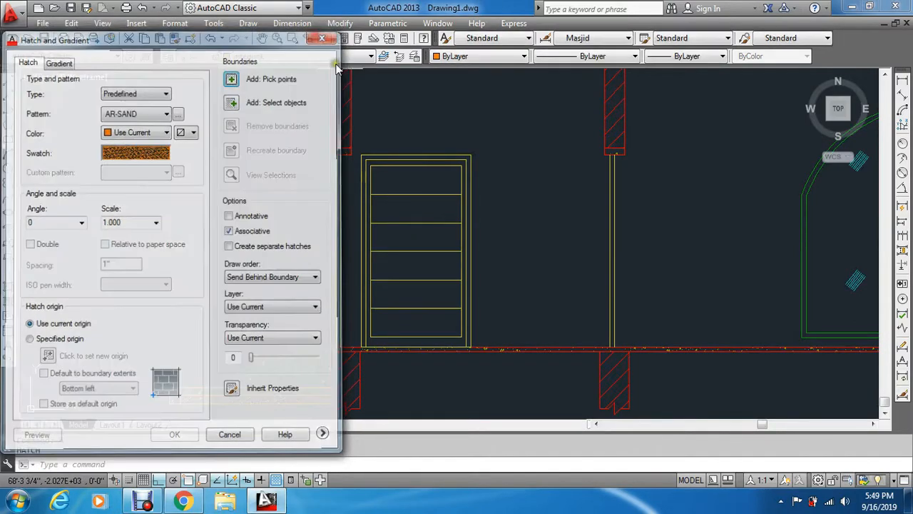
Add the folder D:\hatch to the Support File Search Path in the Options and apply the change.
{"action": "type", "text": "OPTIONS"}
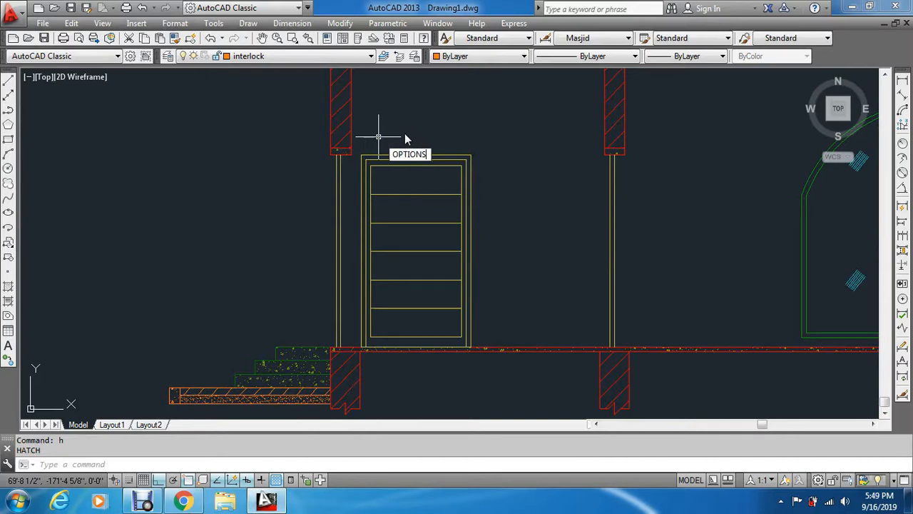
{"action": "key", "text": "Return"}
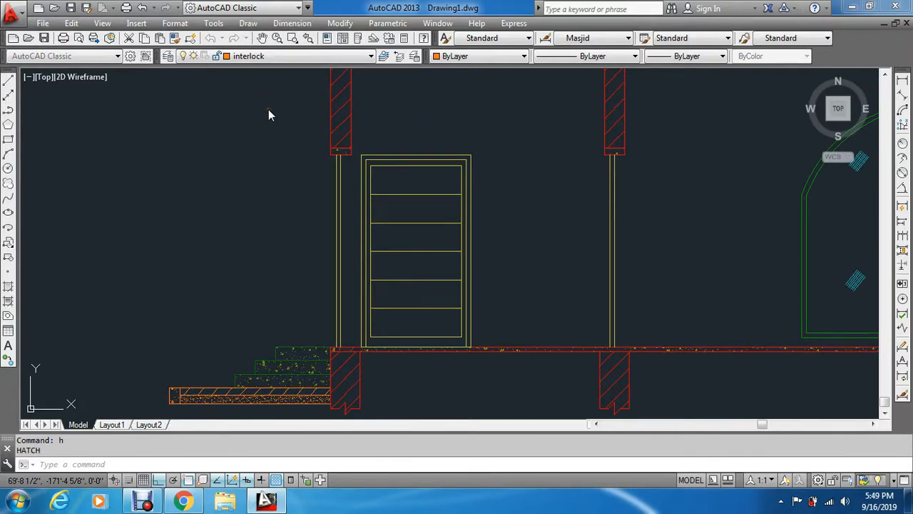
{"action": "type", "text": "op"}
{"action": "key", "text": "Return"}
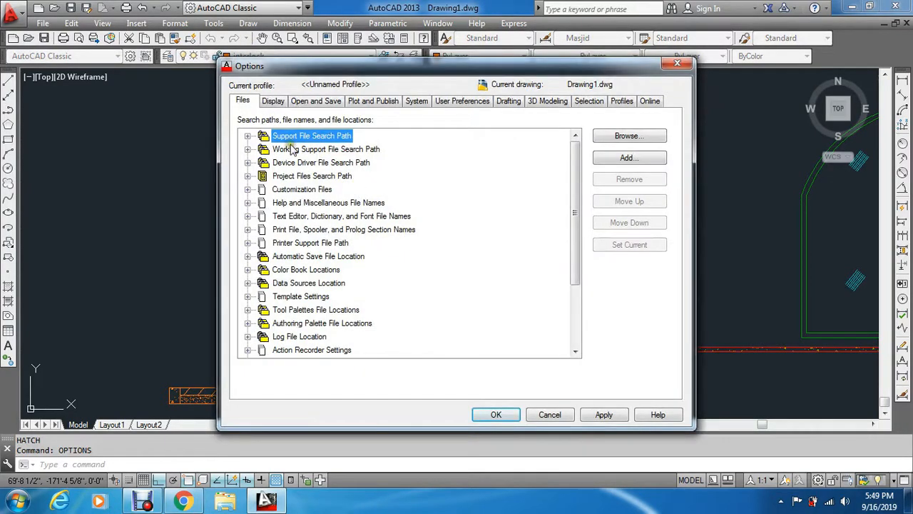
{"action": "left_click", "coordinate": [248, 136]}
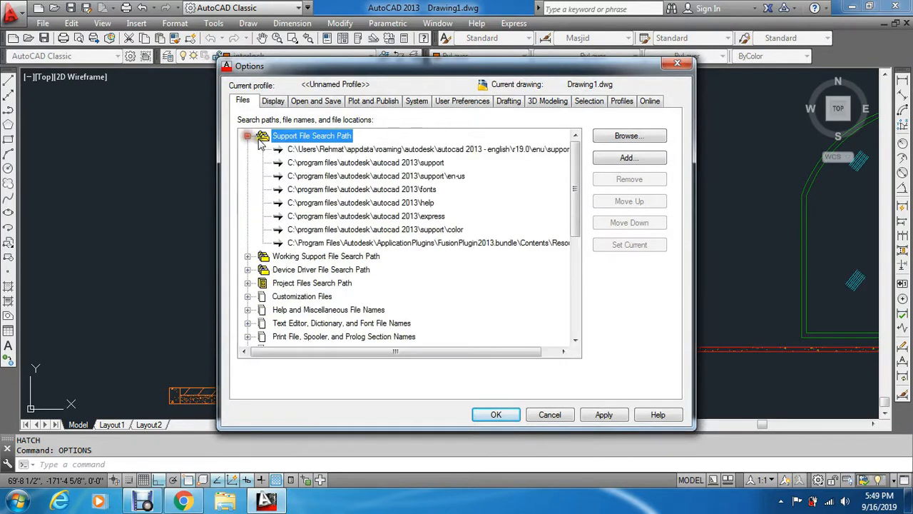
{"action": "left_click", "coordinate": [619, 159]}
{"action": "left_click", "coordinate": [629, 136]}
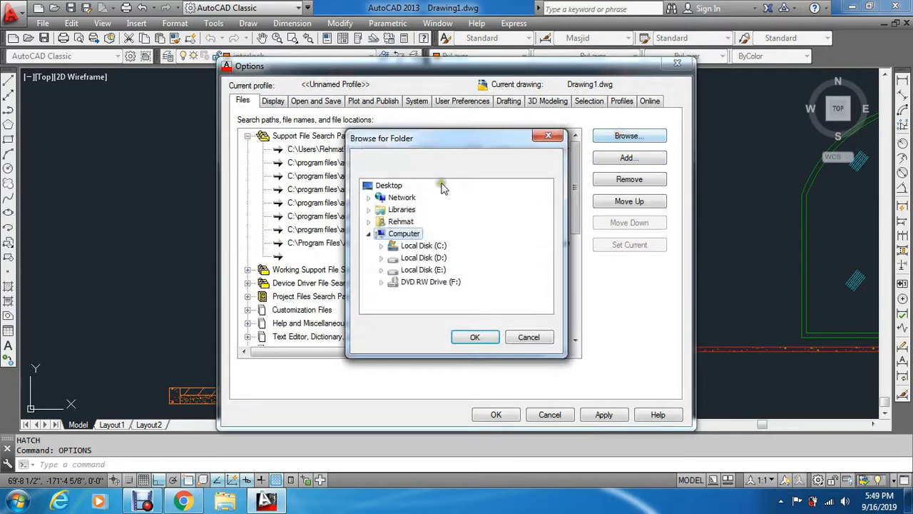
{"action": "left_click", "coordinate": [416, 260]}
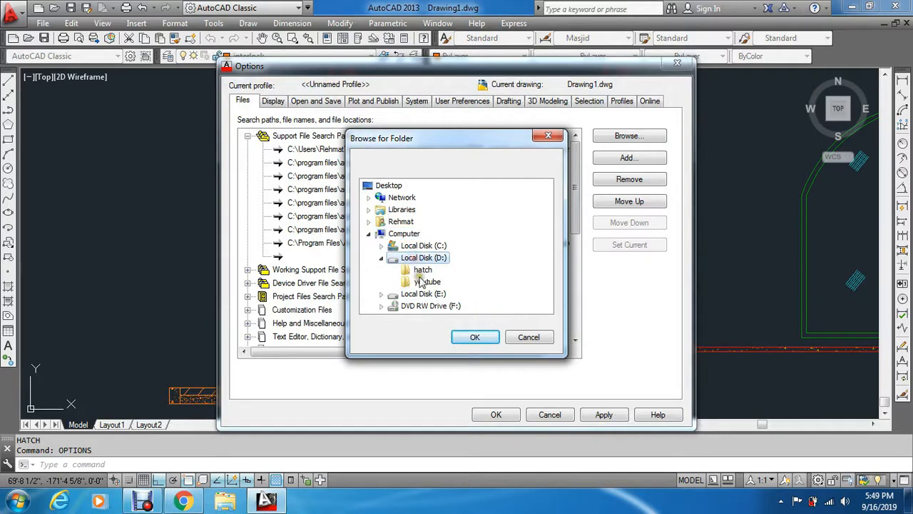
{"action": "left_click", "coordinate": [420, 270]}
{"action": "left_click", "coordinate": [471, 337]}
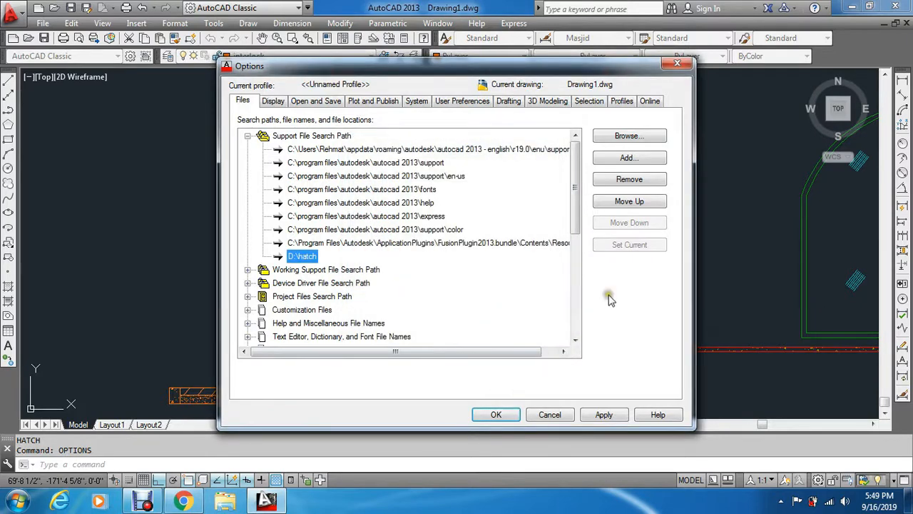
{"action": "left_click", "coordinate": [604, 414]}
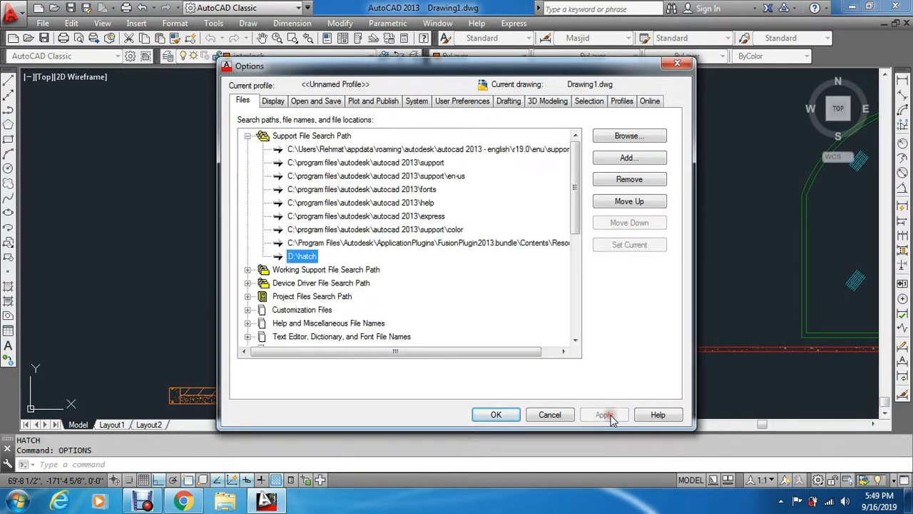
{"action": "left_click", "coordinate": [498, 416]}
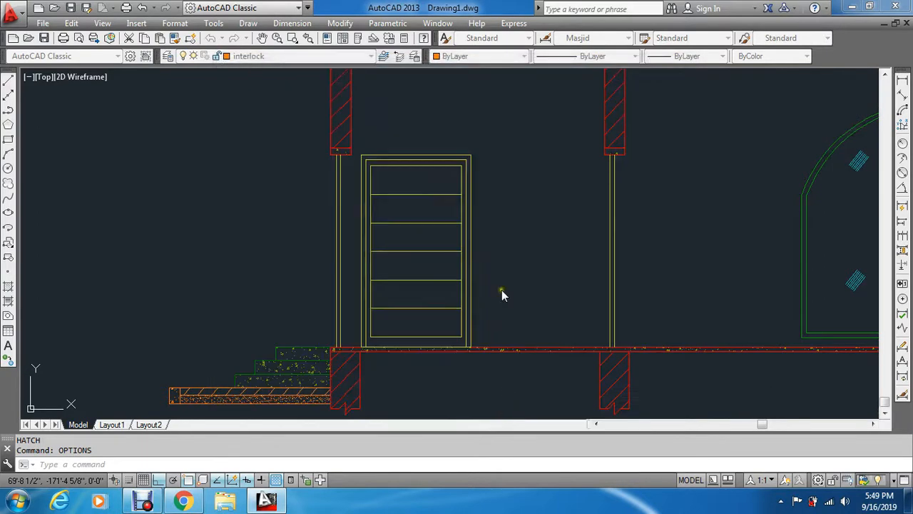
{"action": "left_click", "coordinate": [515, 191]}
{"action": "key", "text": "Escape"}
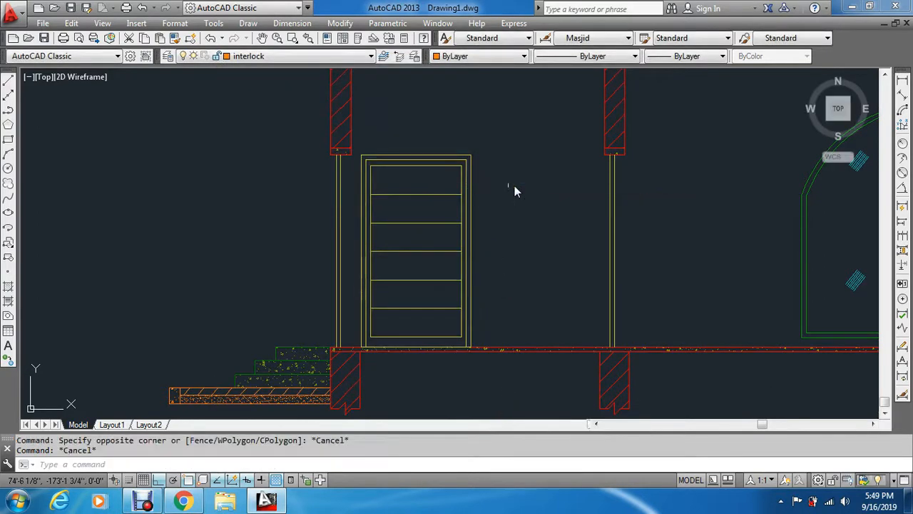
Make the door layer current and choose the custom pattern HWDLN3E1 for a new hatch.
{"action": "left_click", "coordinate": [296, 58]}
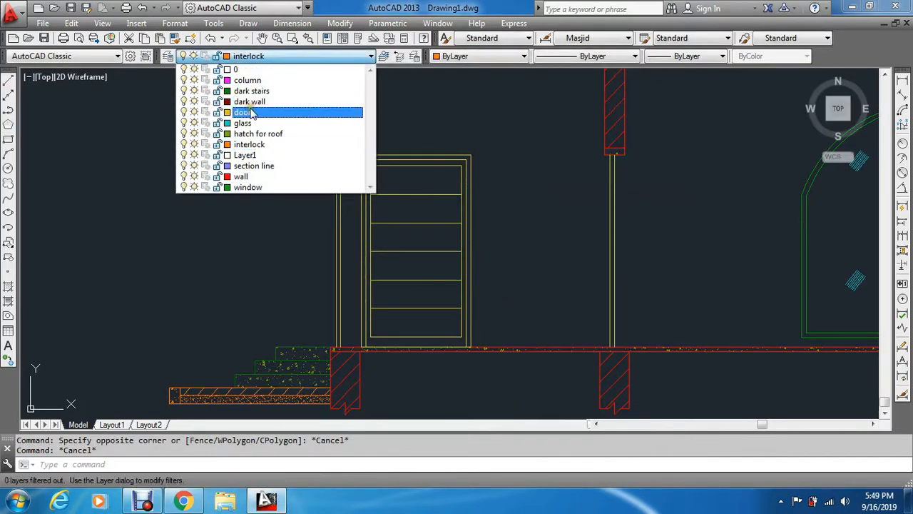
{"action": "left_click", "coordinate": [257, 112]}
{"action": "type", "text": "h"}
{"action": "key", "text": "Return"}
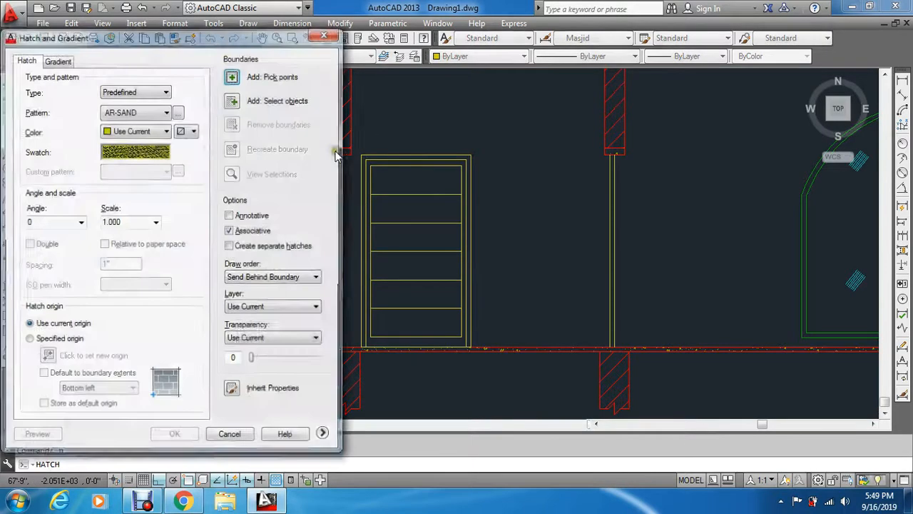
{"action": "left_click", "coordinate": [147, 153]}
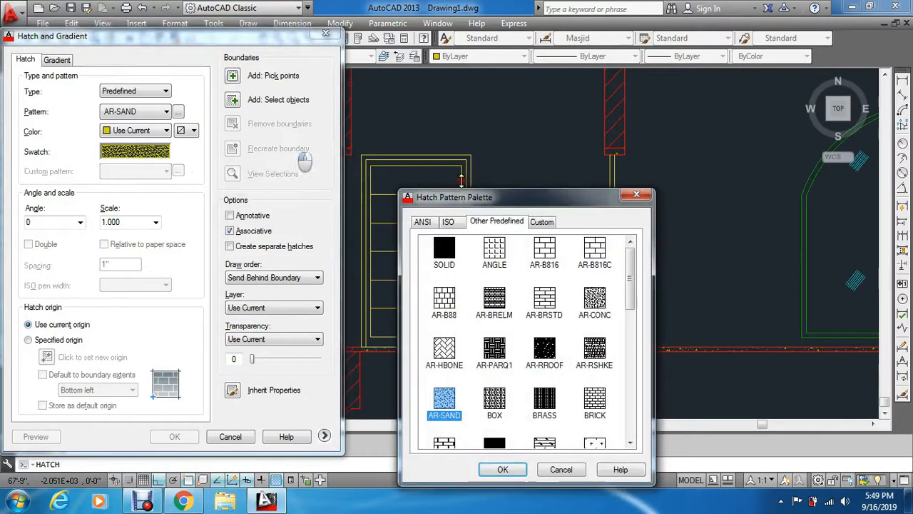
{"action": "left_click", "coordinate": [541, 221]}
{"action": "left_click", "coordinate": [443, 243]}
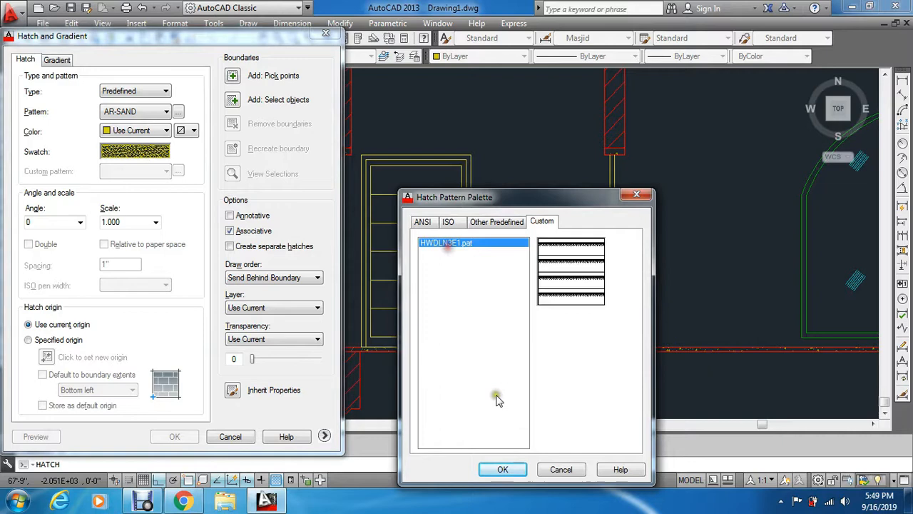
{"action": "left_click", "coordinate": [503, 469]}
Select the inside of the narrow sectioned door below the entrance wall as hatch boundary and preview the pattern at scale 1.
{"action": "left_click", "coordinate": [231, 76]}
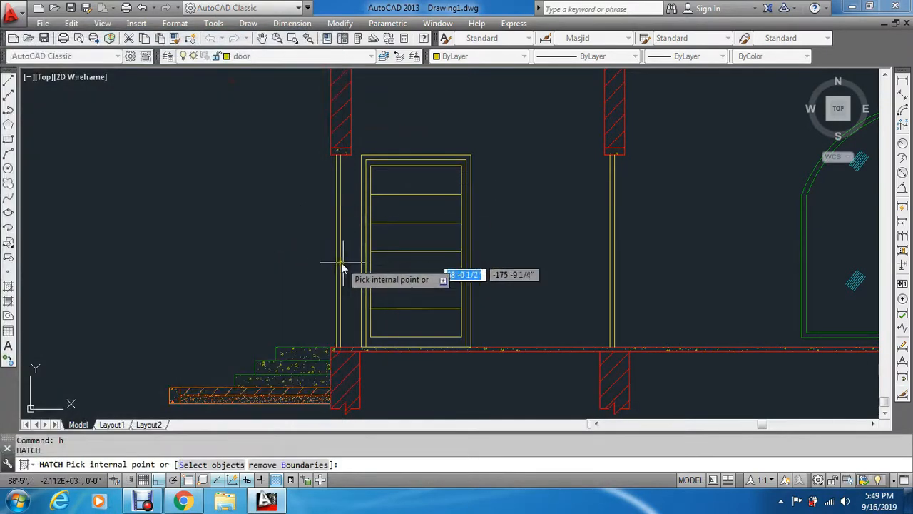
{"action": "left_click", "coordinate": [339, 269]}
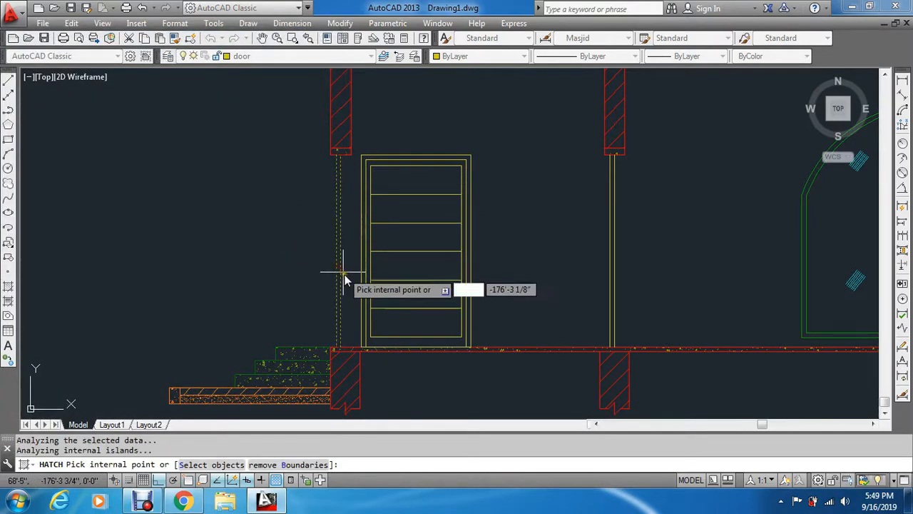
{"action": "key", "text": "Return"}
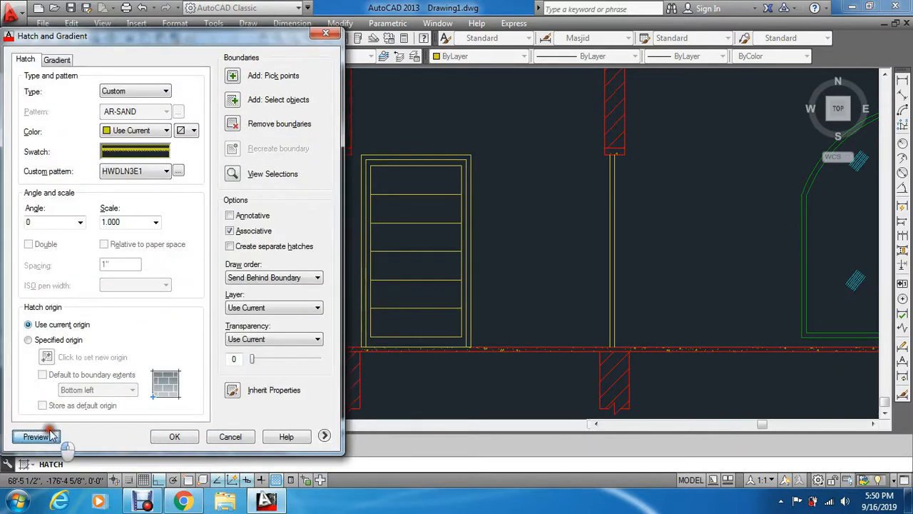
{"action": "left_click", "coordinate": [44, 435]}
{"action": "key", "text": "Escape"}
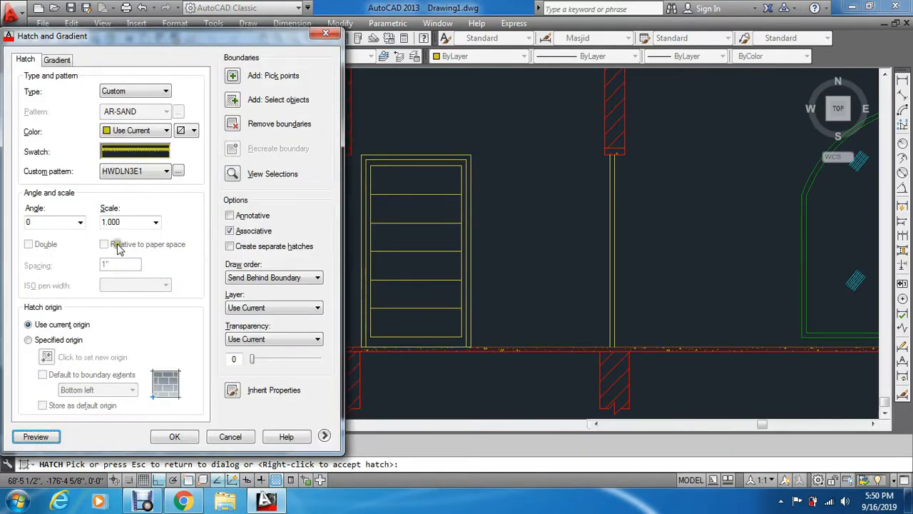
Preview the narrow door's wood hatch at scale .8 and at smaller values, ending with the scale set to .2.
{"action": "double_click", "coordinate": [121, 223]}
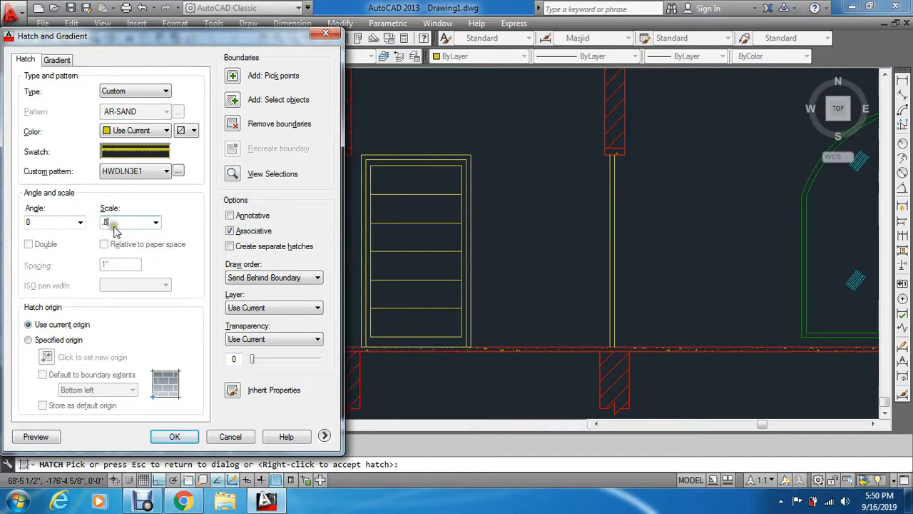
{"action": "left_click", "coordinate": [40, 434]}
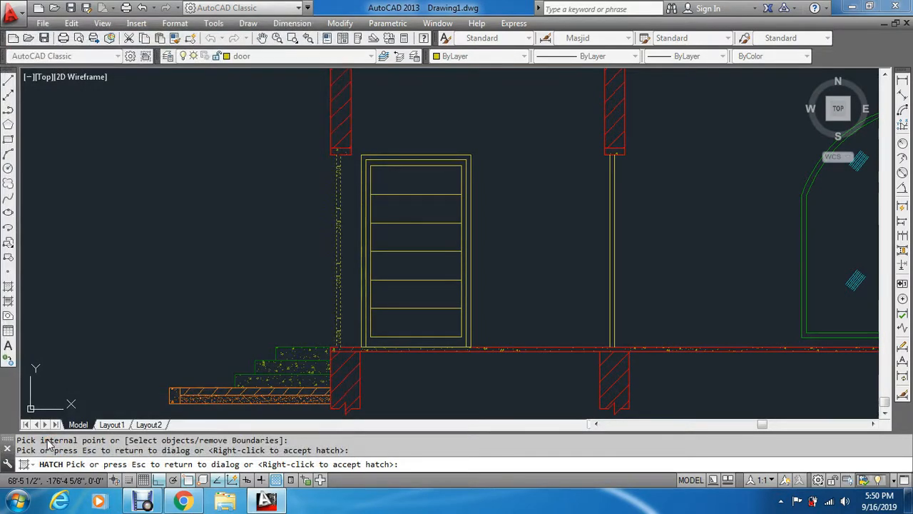
{"action": "key", "text": "Escape"}
{"action": "double_click", "coordinate": [118, 223]}
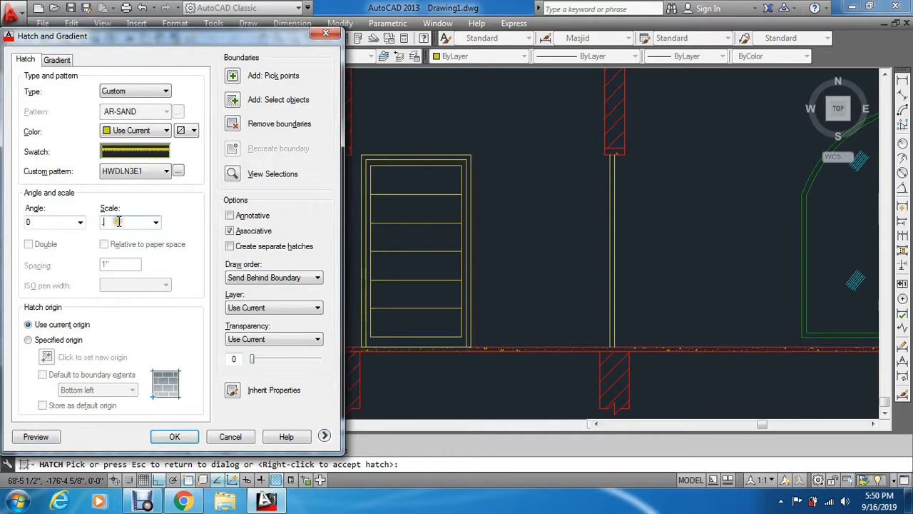
{"action": "left_click", "coordinate": [29, 437]}
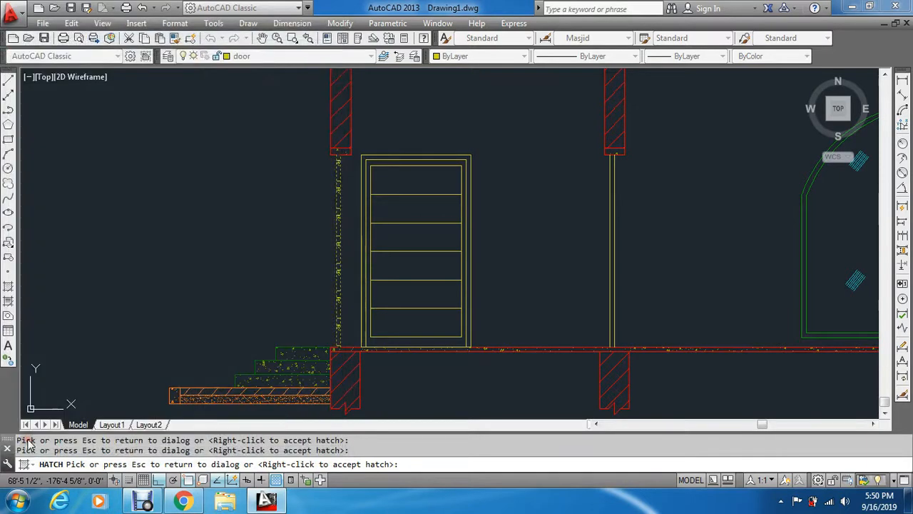
{"action": "key", "text": "Escape"}
{"action": "double_click", "coordinate": [119, 222]}
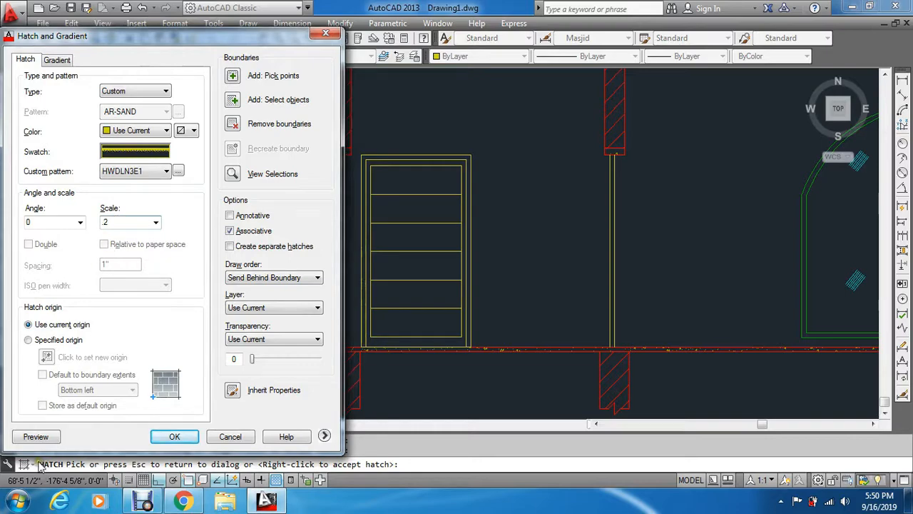
{"action": "left_click", "coordinate": [32, 436]}
{"action": "key", "text": "Escape"}
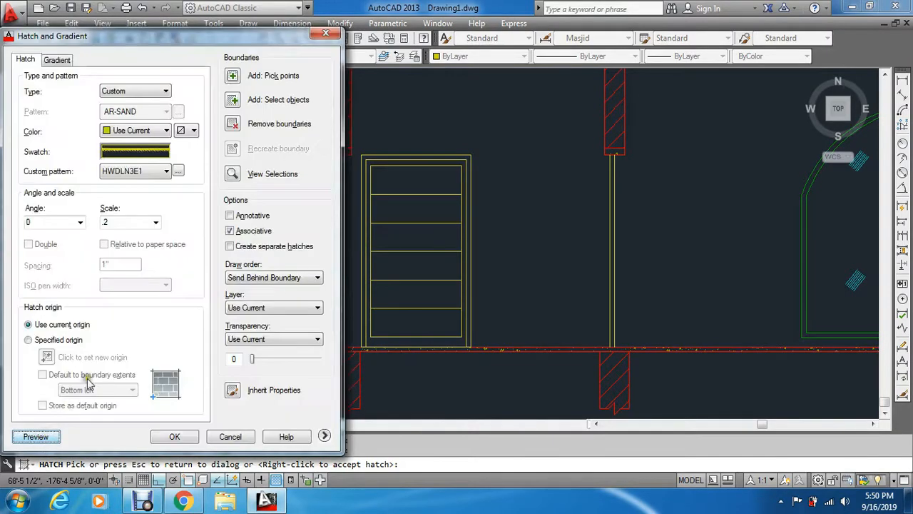
Add the inside of the second narrow sectioned door as a boundary and apply the HWDLN3E1 hatch to both doors.
{"action": "left_click", "coordinate": [230, 77]}
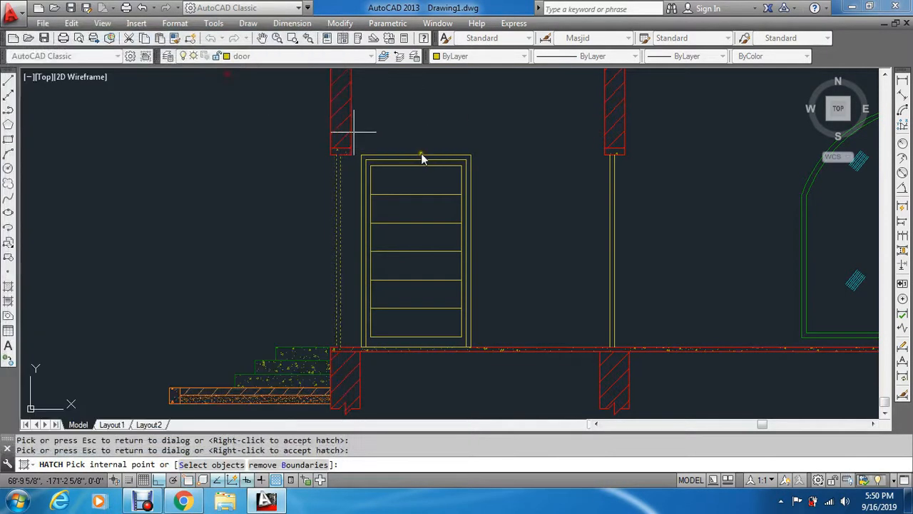
{"action": "left_click", "coordinate": [613, 200]}
{"action": "key", "text": "Return"}
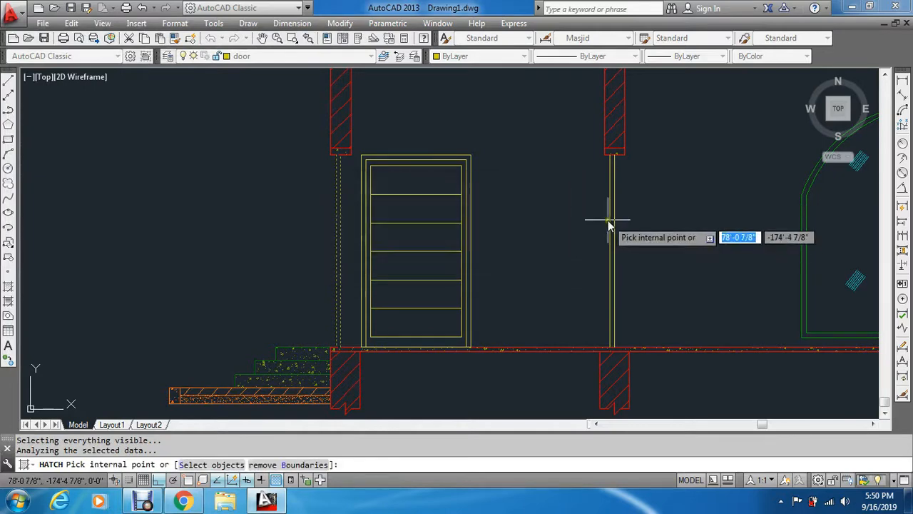
{"action": "left_click", "coordinate": [608, 221]}
{"action": "key", "text": "Return"}
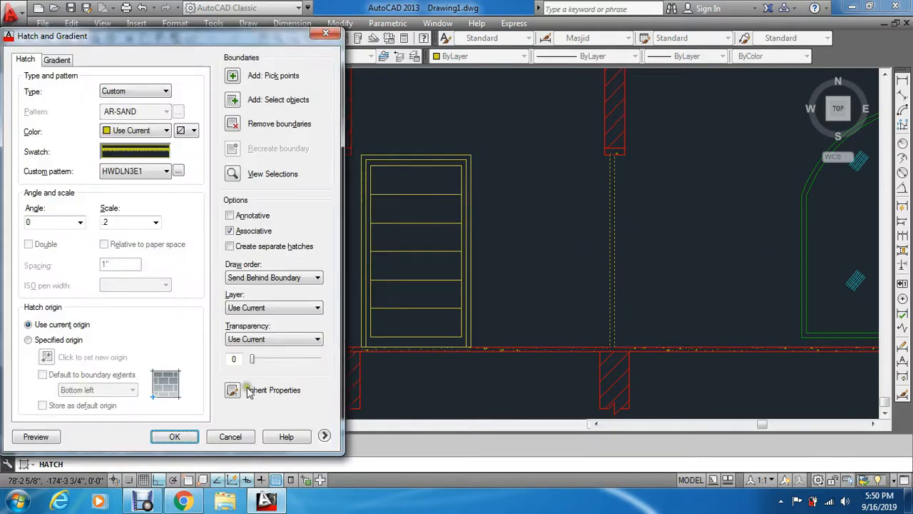
{"action": "left_click", "coordinate": [175, 437]}
{"action": "key", "text": "Escape"}
{"action": "scroll", "coordinate": [321, 178], "scroll_direction": "down", "scroll_amount": 5}
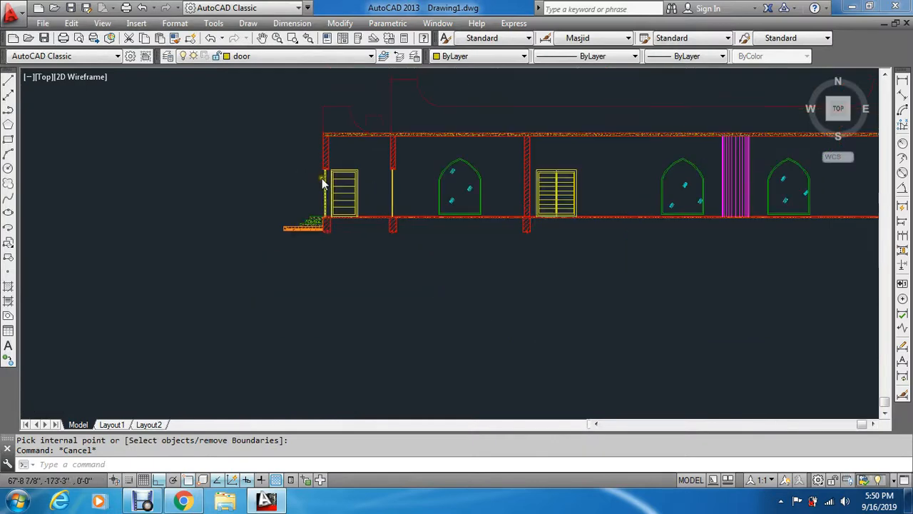
{"action": "scroll", "coordinate": [417, 187], "scroll_direction": "up", "scroll_amount": 1}
{"action": "key", "text": "Escape"}
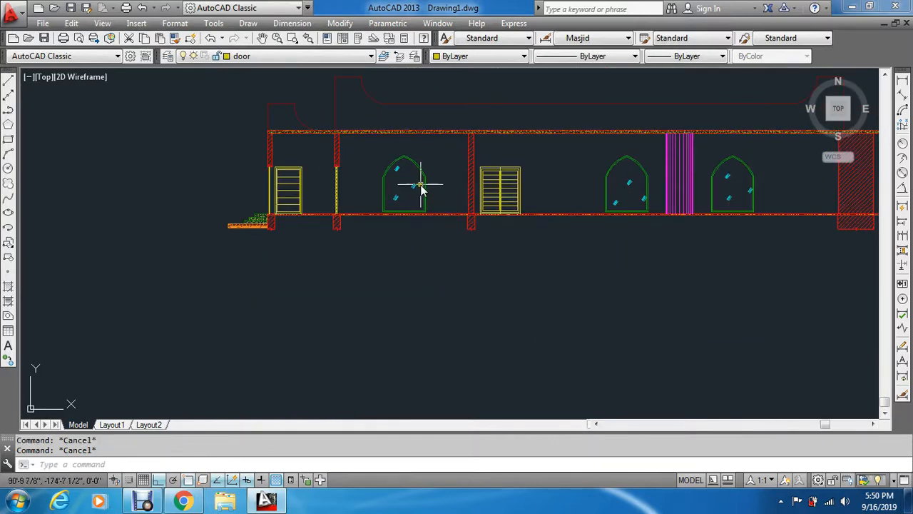
Offset the outer vertical line of the parapet at the section's right end 4.5 inches inward.
{"action": "scroll", "coordinate": [415, 194], "scroll_direction": "down", "scroll_amount": 3}
{"action": "type", "text": "z"}
{"action": "key", "text": "Return"}
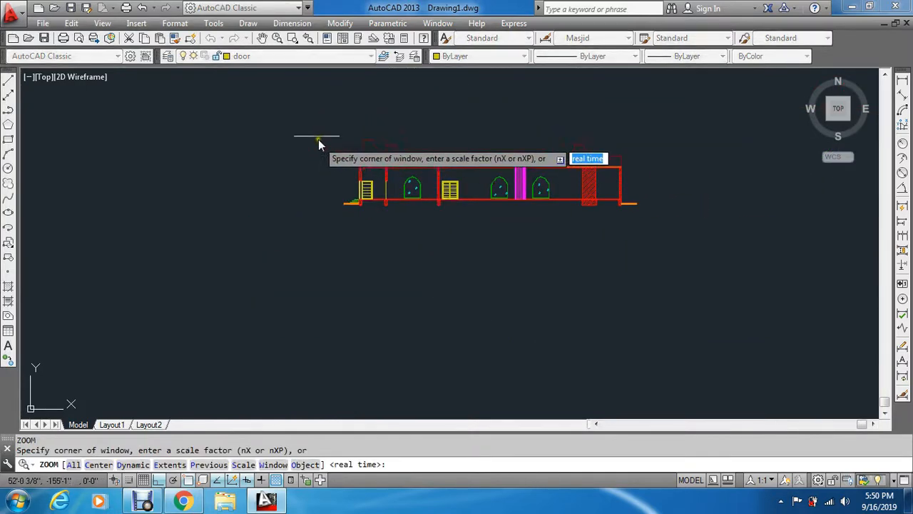
{"action": "left_click", "coordinate": [318, 139]}
{"action": "left_click", "coordinate": [639, 226]}
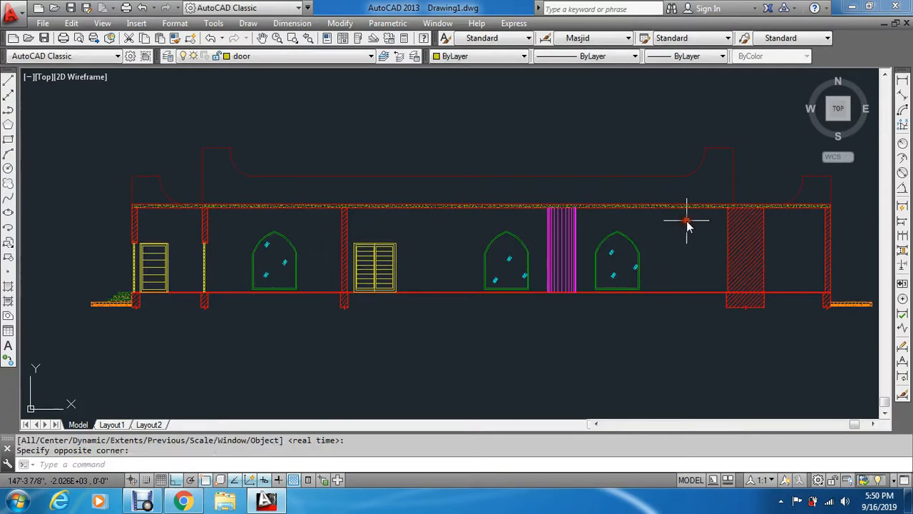
{"action": "left_click", "coordinate": [862, 244]}
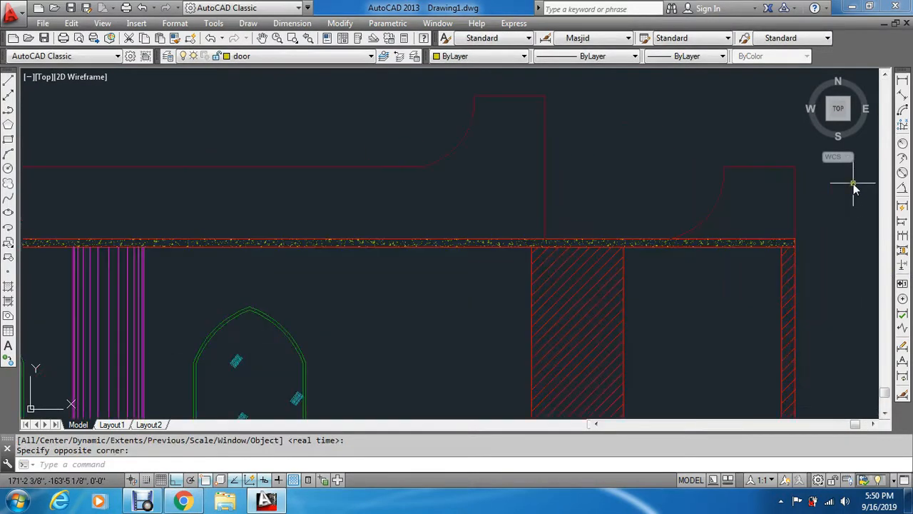
{"action": "key", "text": "Escape"}
{"action": "key", "text": "Escape"}
{"action": "type", "text": "o"}
{"action": "key", "text": "Return"}
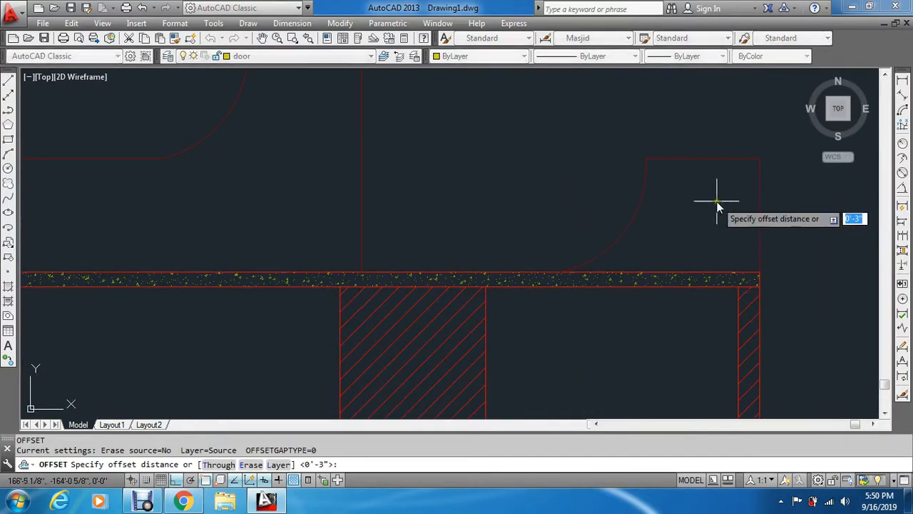
{"action": "type", "text": "4.5"}
{"action": "key", "text": "Return"}
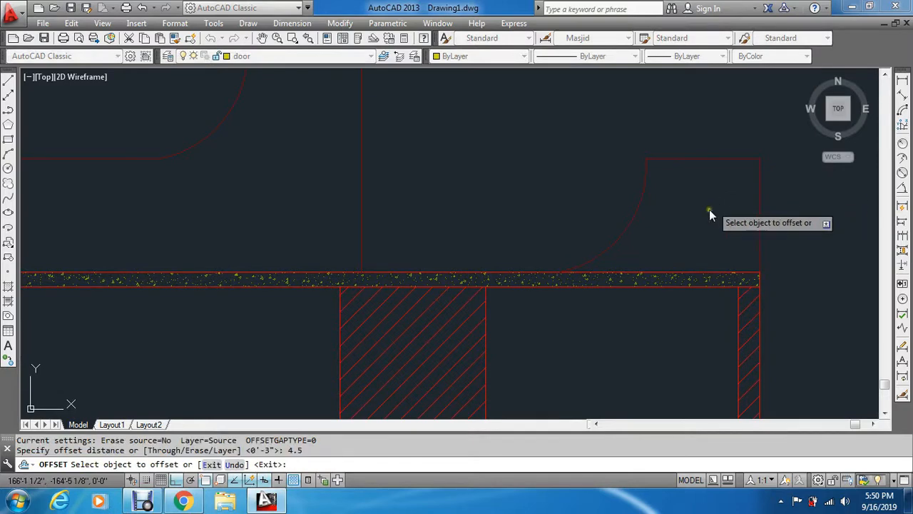
{"action": "left_click", "coordinate": [760, 223]}
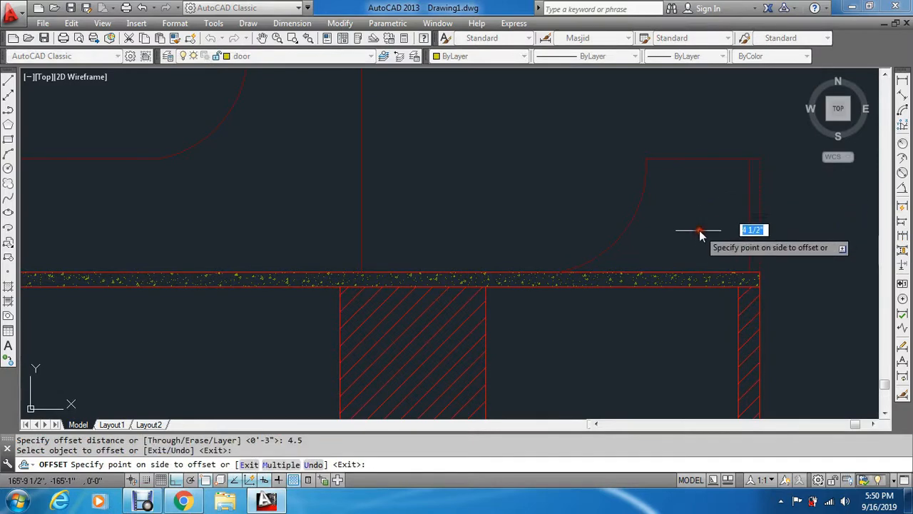
{"action": "left_click", "coordinate": [699, 233]}
Offset the outer vertical parapet line above the entrance wall inward by the same 4.5 inches and end the Offset command.
{"action": "scroll", "coordinate": [542, 230], "scroll_direction": "down", "scroll_amount": 5}
{"action": "scroll", "coordinate": [542, 230], "scroll_direction": "up", "scroll_amount": 8}
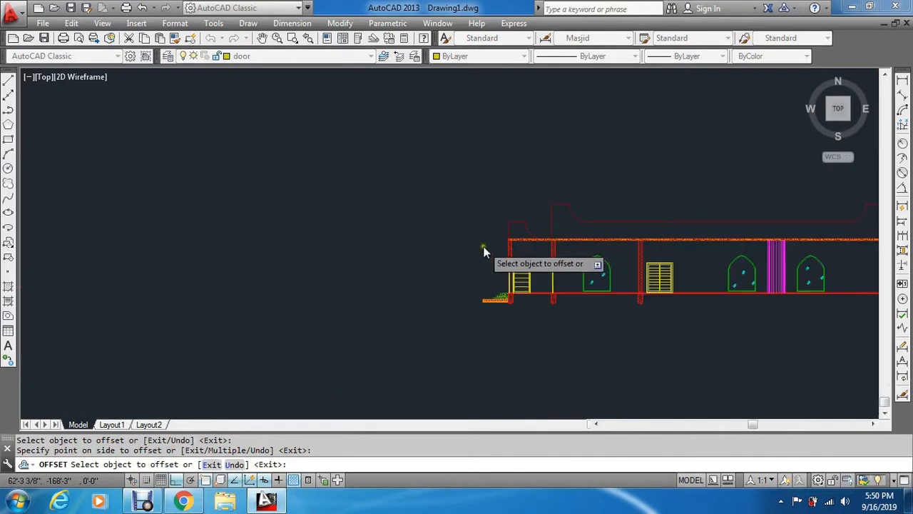
{"action": "left_click", "coordinate": [653, 154]}
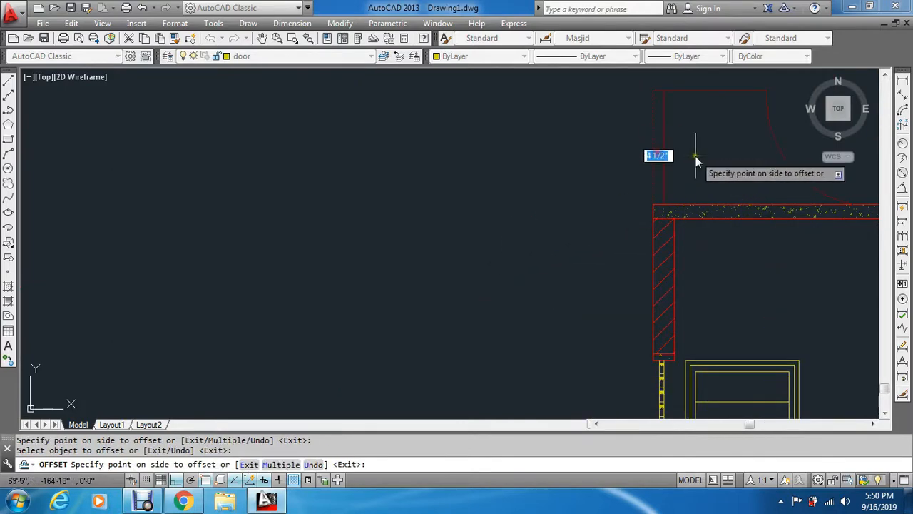
{"action": "left_click", "coordinate": [688, 162]}
{"action": "scroll", "coordinate": [656, 189], "scroll_direction": "down", "scroll_amount": 5}
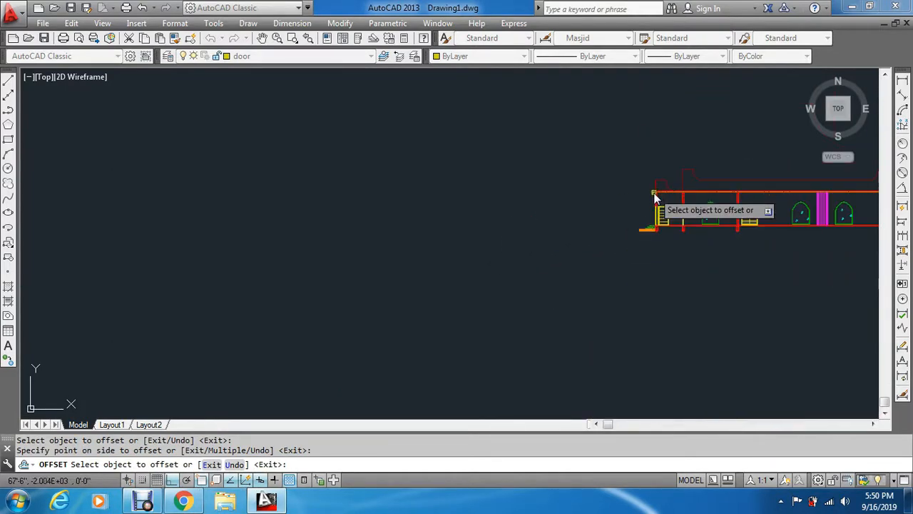
{"action": "scroll", "coordinate": [690, 178], "scroll_direction": "up", "scroll_amount": 4}
{"action": "key", "text": "Escape"}
{"action": "key", "text": "Escape"}
{"action": "key", "text": "Escape"}
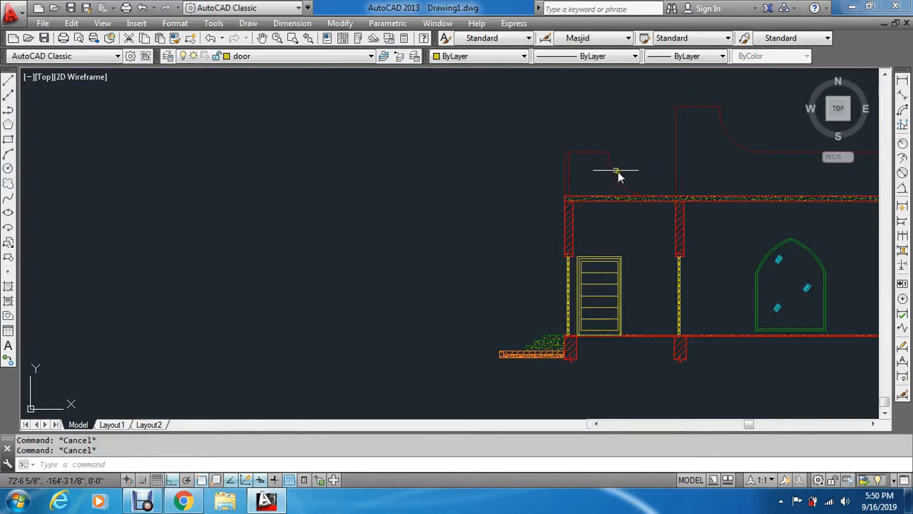
Hatch the thin parapet strips at both ends of the section with HWDLN3E1 at scale 0.200.
{"action": "type", "text": "h"}
{"action": "key", "text": "Return"}
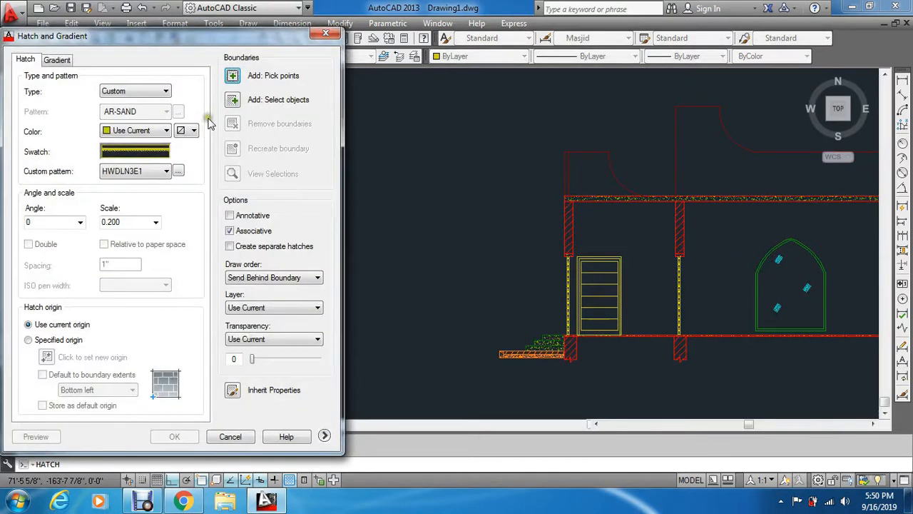
{"action": "left_click", "coordinate": [232, 77]}
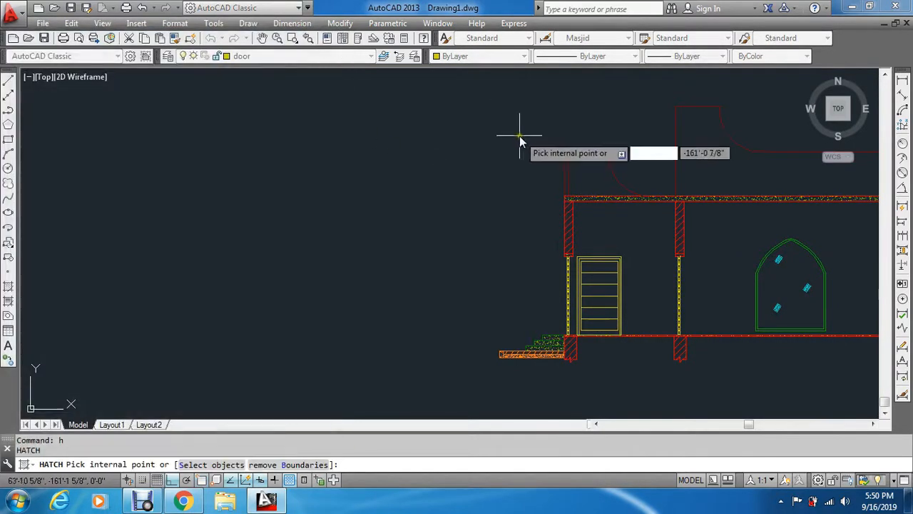
{"action": "scroll", "coordinate": [569, 186], "scroll_direction": "down", "scroll_amount": 5}
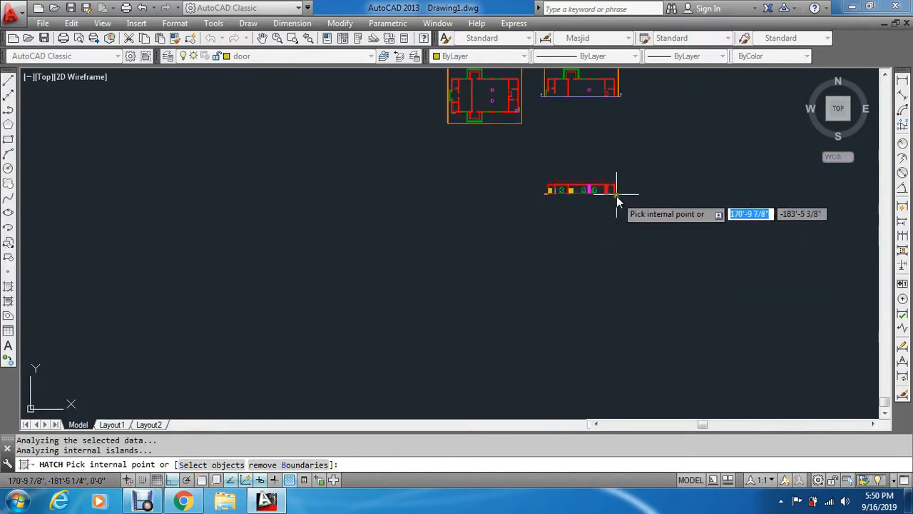
{"action": "scroll", "coordinate": [615, 193], "scroll_direction": "up", "scroll_amount": 8}
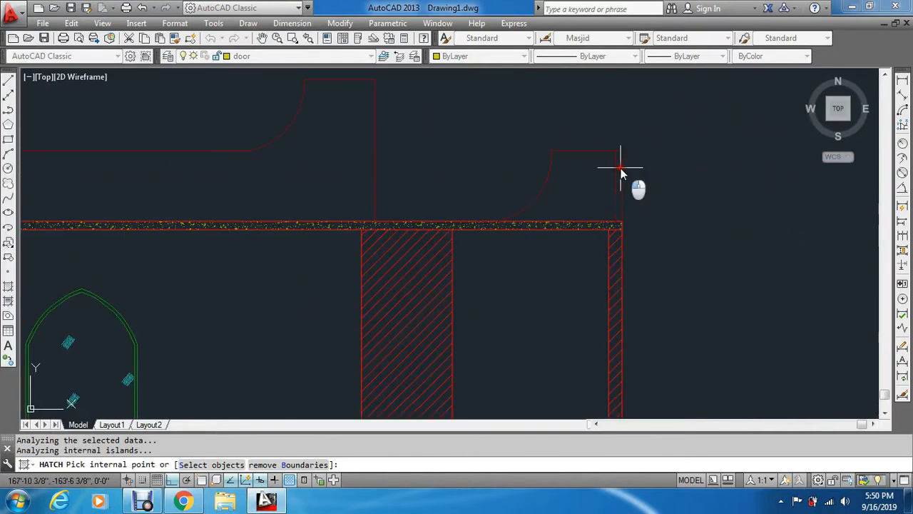
{"action": "key", "text": "Return"}
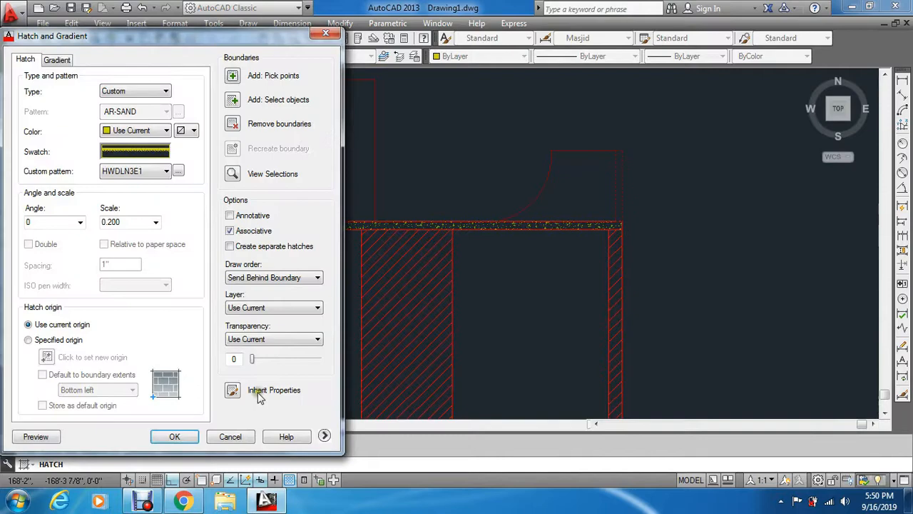
{"action": "left_click", "coordinate": [179, 435]}
Match the parapet hatch to the diagonal red hatch of the sectioned wall with Match Properties.
{"action": "type", "text": "m"}
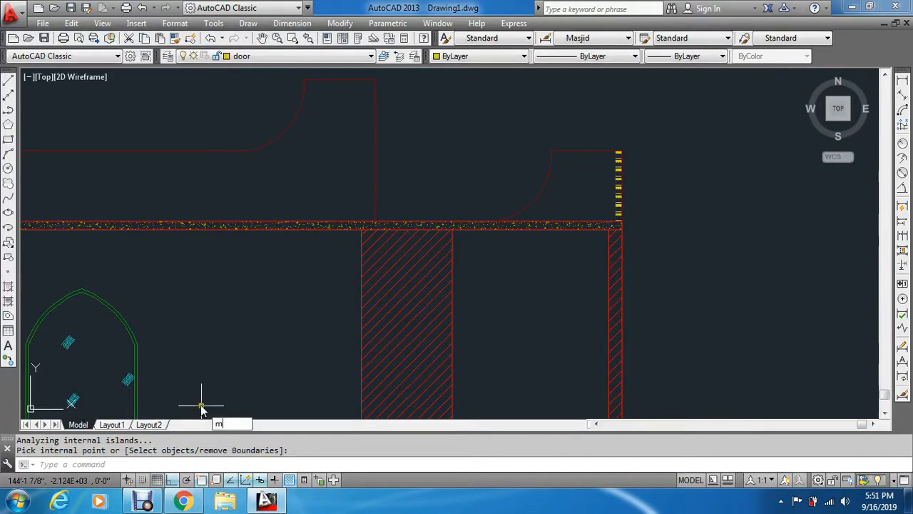
{"action": "type", "text": "a"}
{"action": "key", "text": "Return"}
{"action": "left_click", "coordinate": [377, 292]}
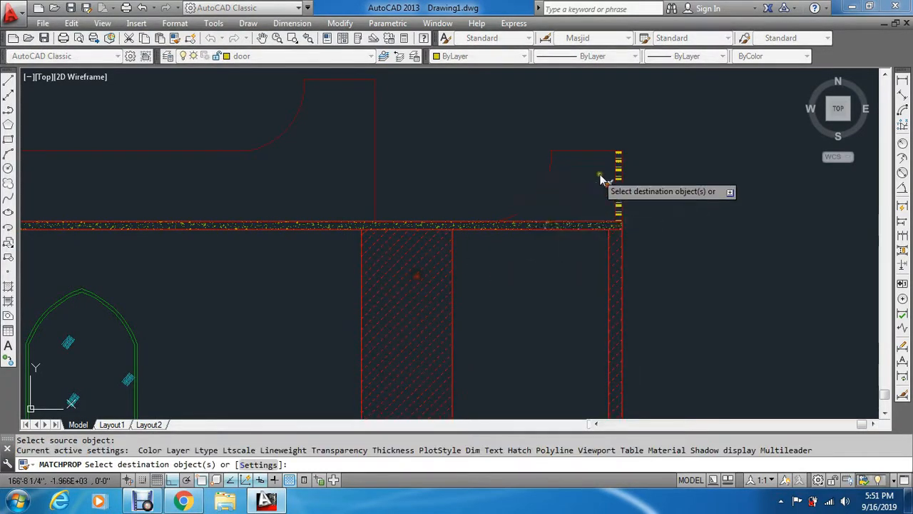
{"action": "scroll", "coordinate": [618, 187], "scroll_direction": "up", "scroll_amount": 6}
{"action": "left_click", "coordinate": [632, 211]}
{"action": "left_click", "coordinate": [628, 227]}
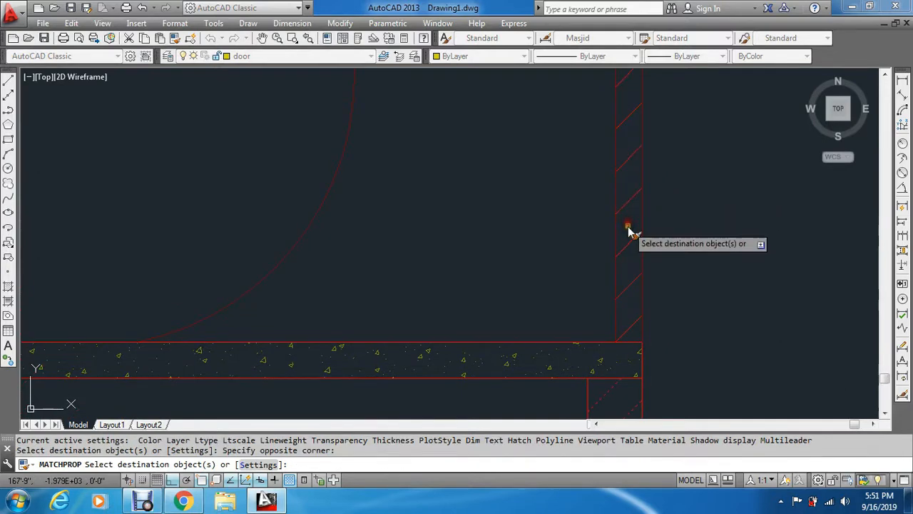
{"action": "key", "text": "Escape"}
{"action": "key", "text": "Escape"}
{"action": "key", "text": "Escape"}
{"action": "scroll", "coordinate": [629, 235], "scroll_direction": "down", "scroll_amount": 7}
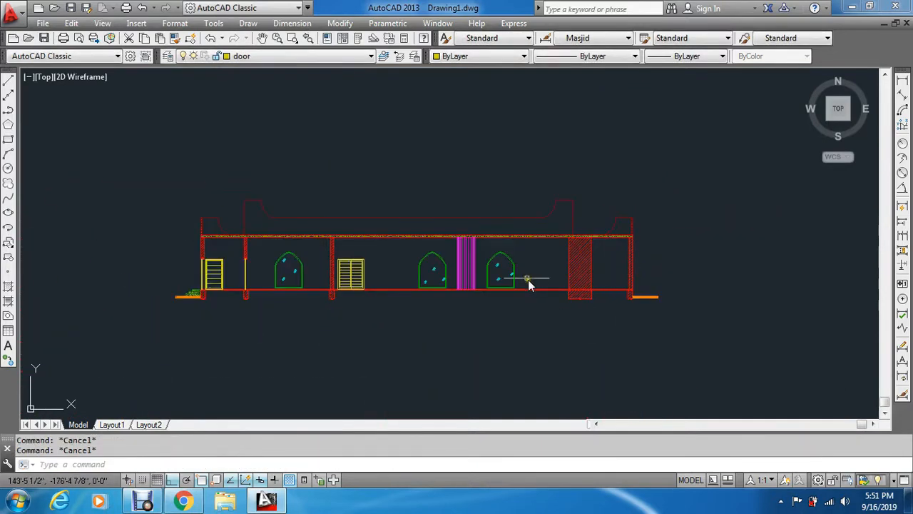
Frame the entire side section in a zoom window to examine the door and parapet hatches.
{"action": "type", "text": "z"}
{"action": "key", "text": "Return"}
{"action": "left_click", "coordinate": [153, 220]}
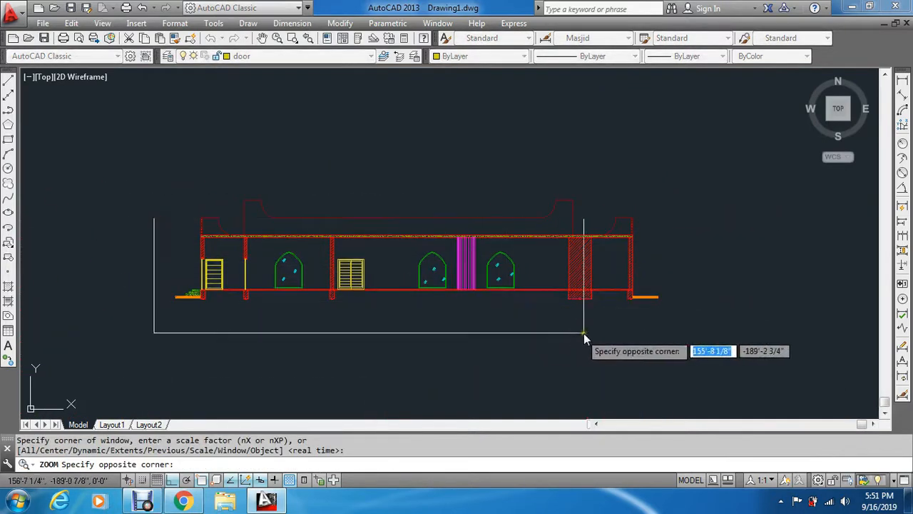
{"action": "left_click", "coordinate": [654, 315]}
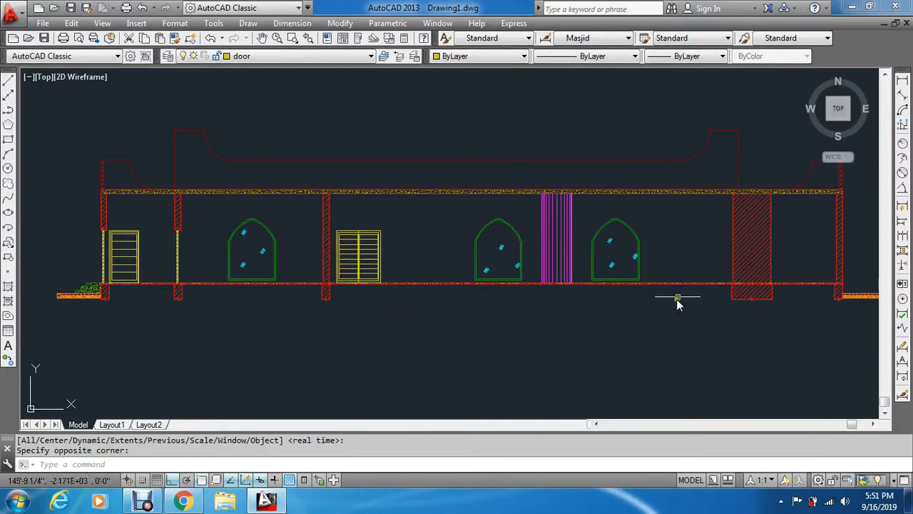
{"action": "key", "text": "Escape"}
{"action": "key", "text": "Escape"}
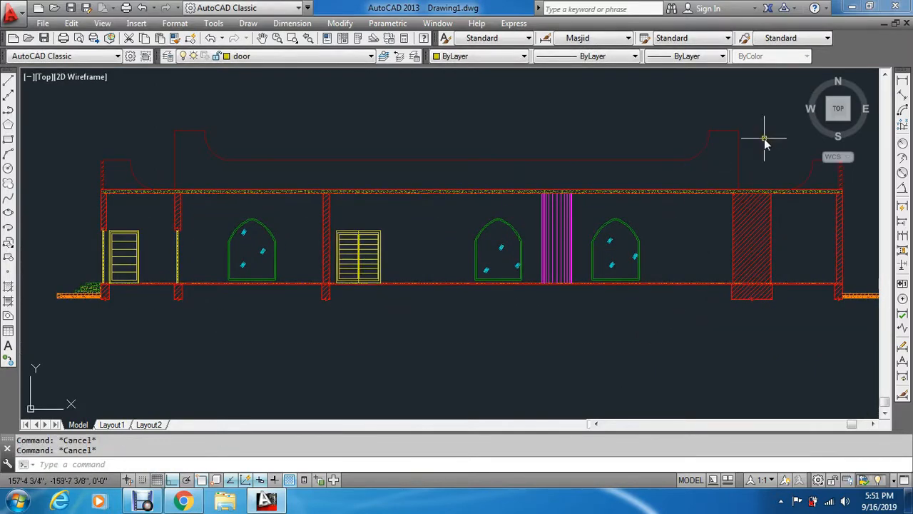